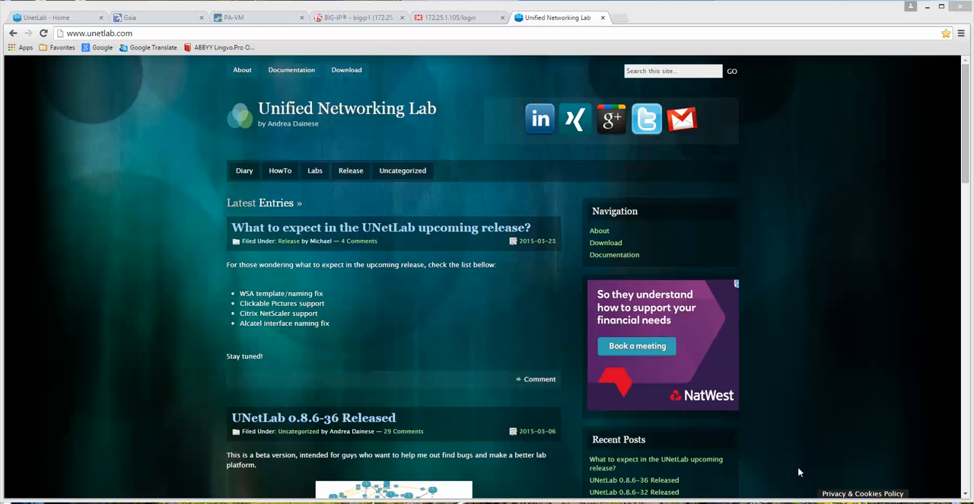
Step: Switch to VMware Workstation and view the host computer's basic system properties
mouse_move(401, 503)
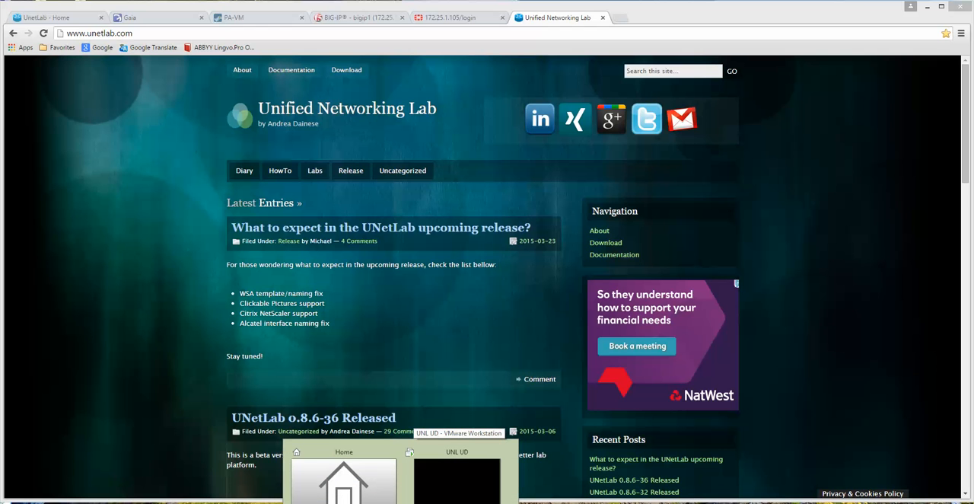
click(350, 479)
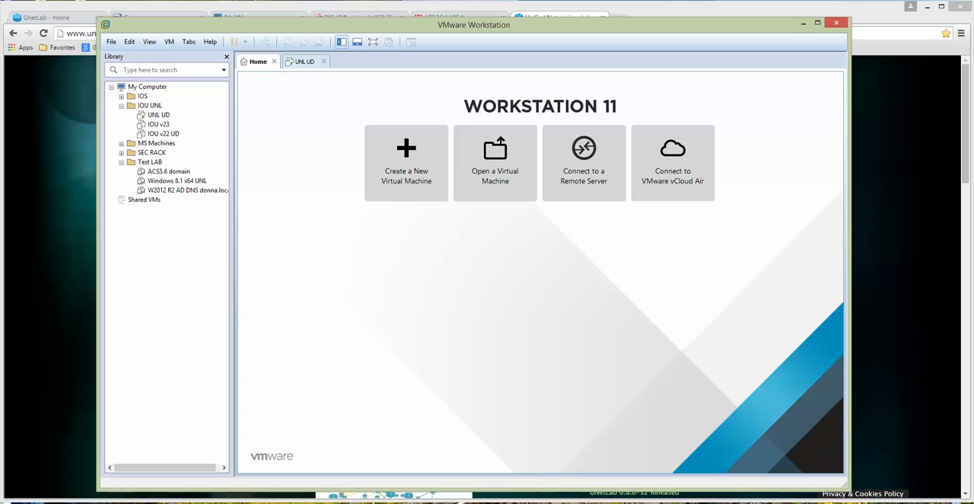
right_click(3, 1)
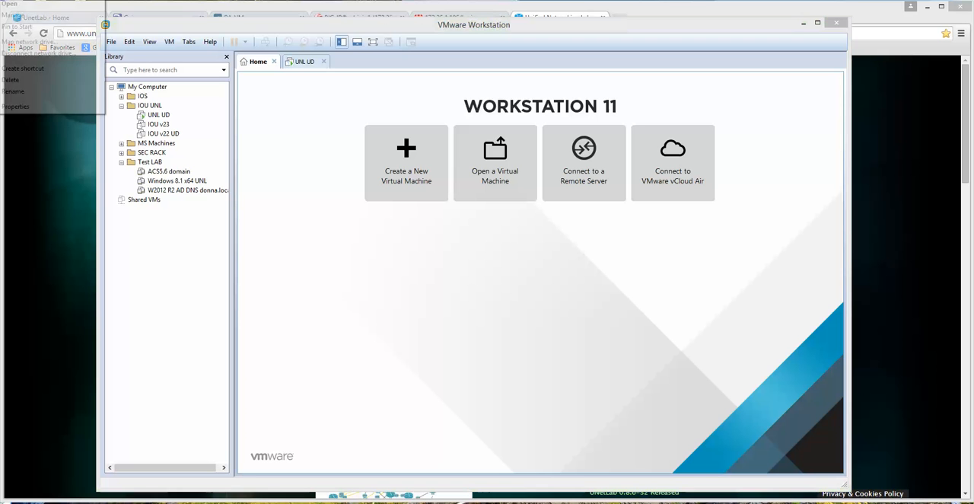
click(15, 106)
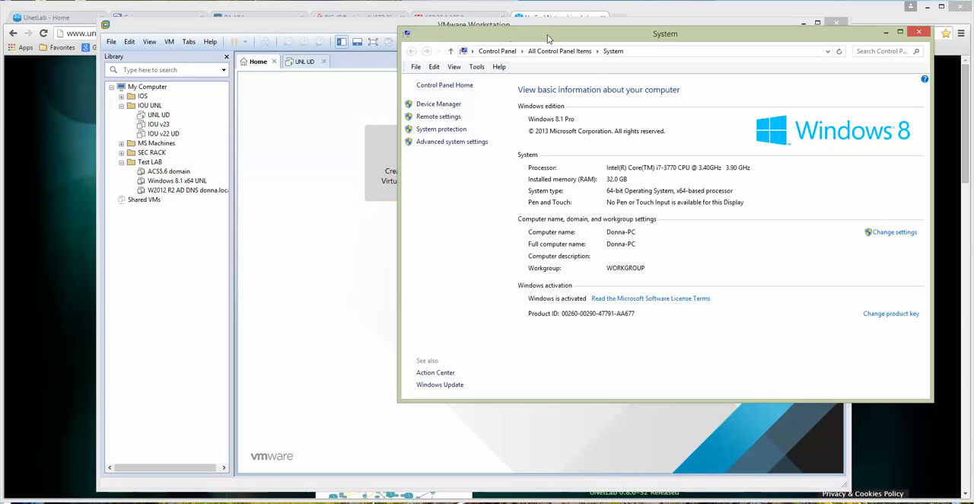
drag(548, 38, 443, 100)
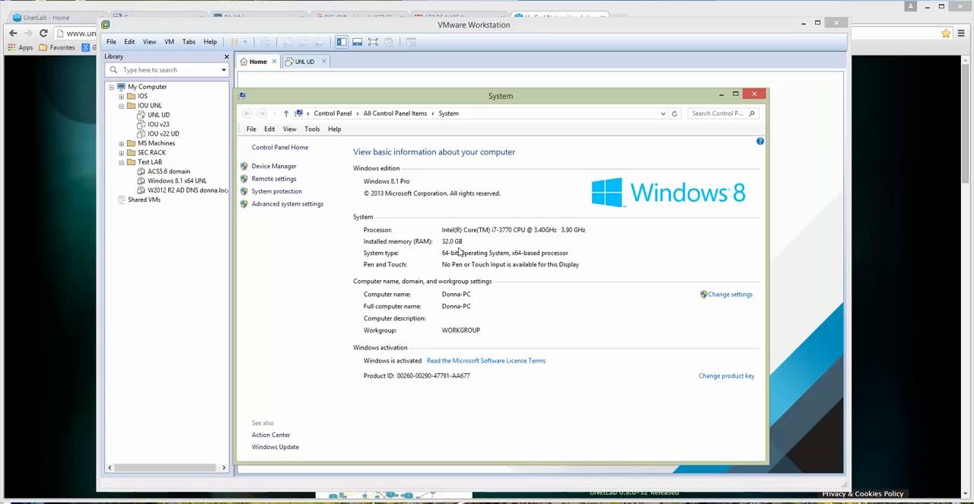
click(754, 96)
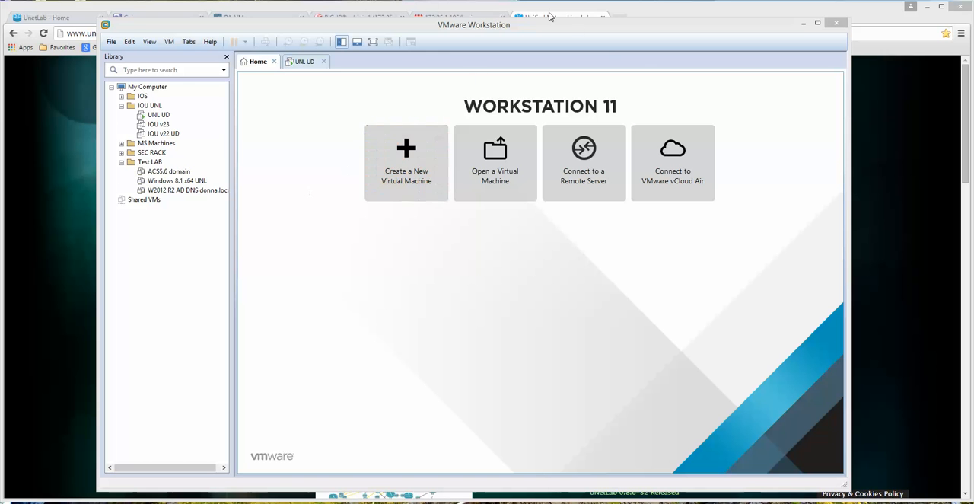
click(803, 27)
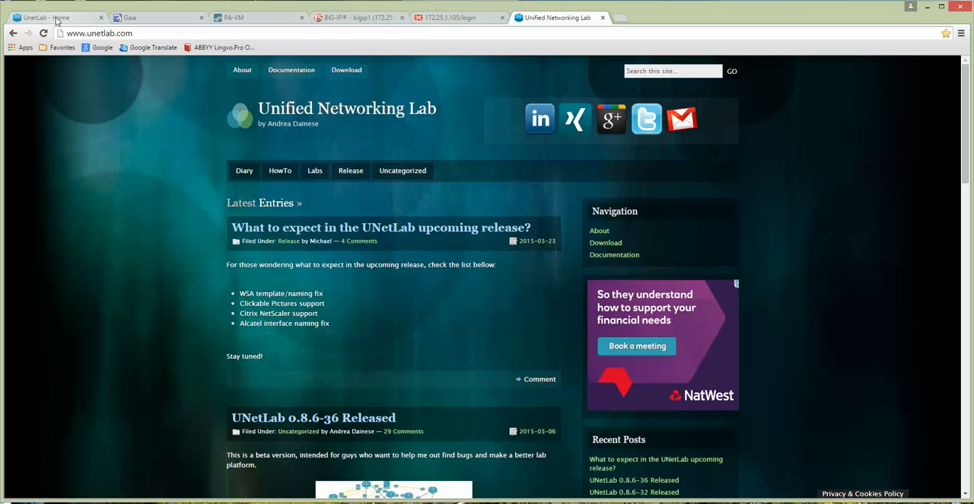
Step: Switch to the UNetLab home page in the browser and examine its system status and version number
click(55, 18)
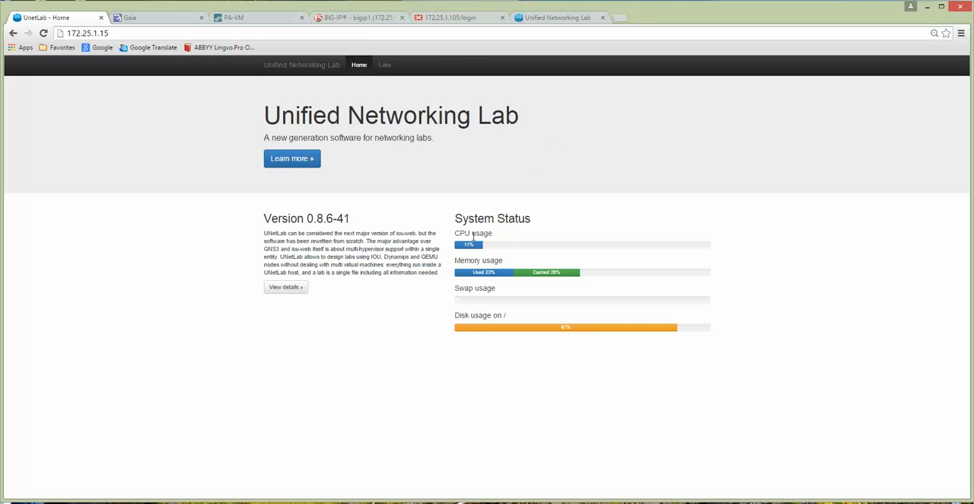
drag(455, 219, 532, 218)
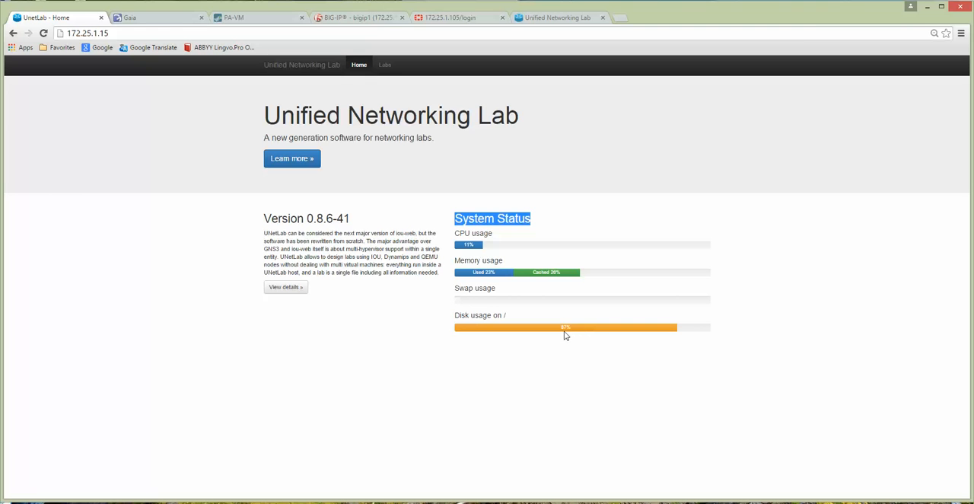
drag(337, 218, 357, 220)
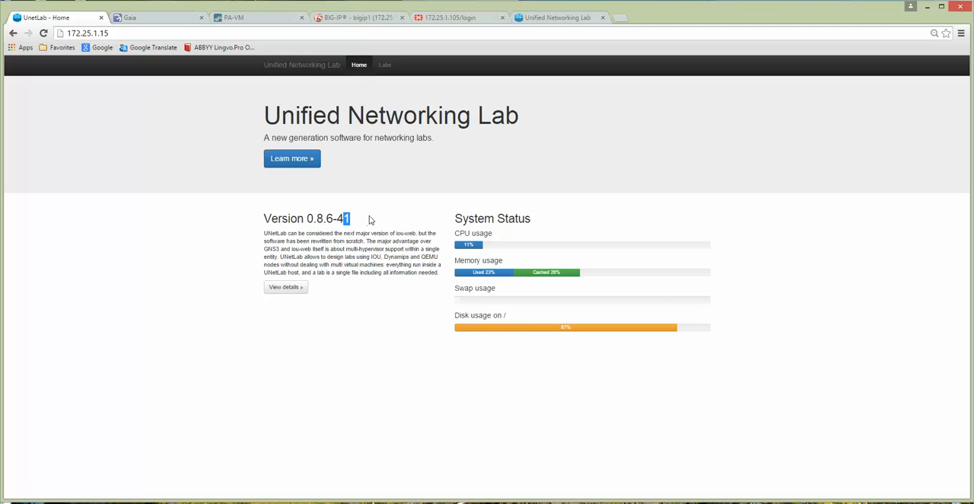
click(371, 217)
drag(344, 219, 354, 219)
double_click(339, 218)
Step: Open the lab Test Lab custom topology.unl from the lab list and put it in edit mode
click(386, 65)
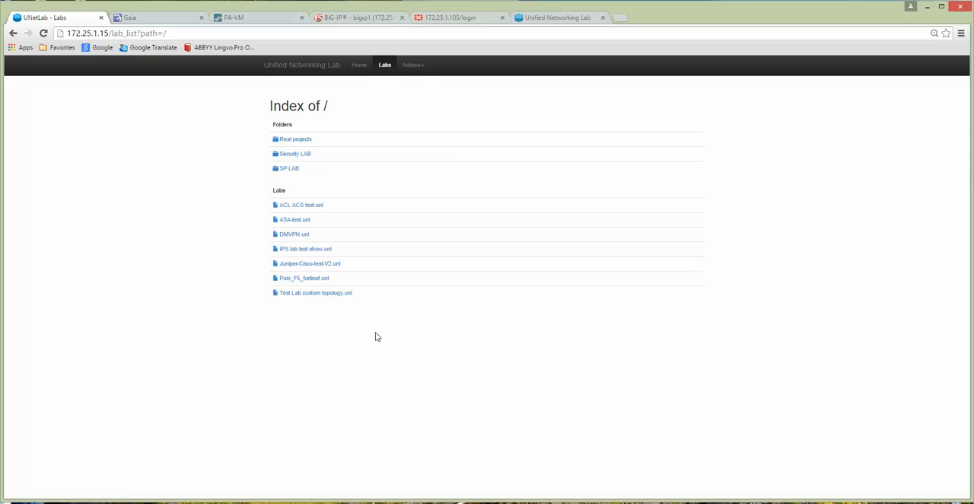
click(314, 296)
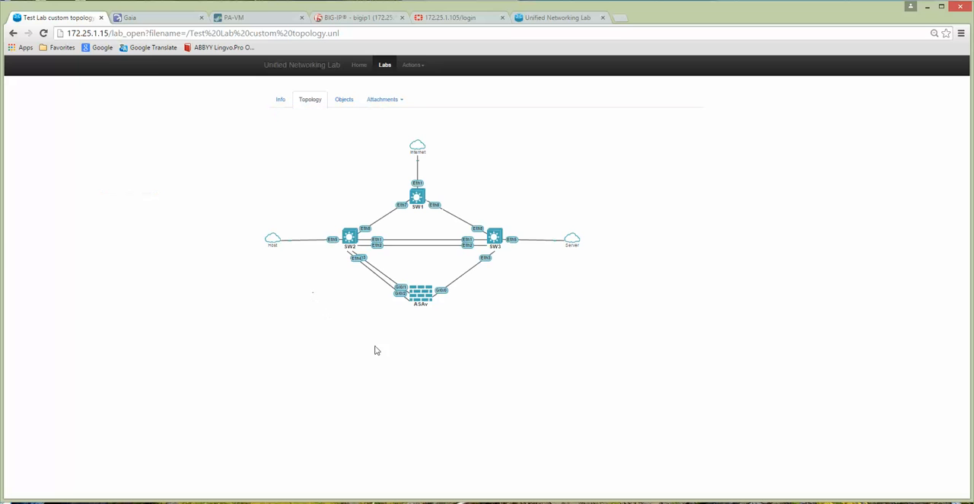
click(411, 65)
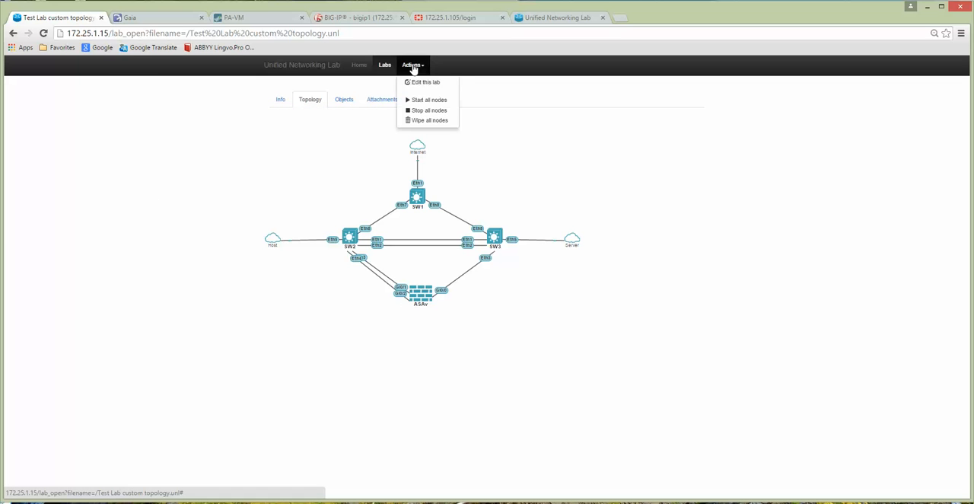
click(429, 82)
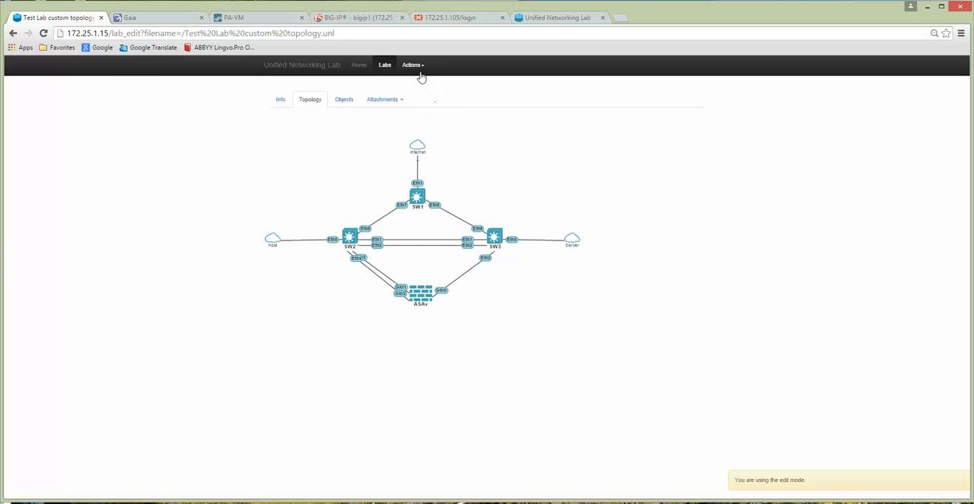
Step: Review the node types that can be added to the custom topology lab
click(412, 66)
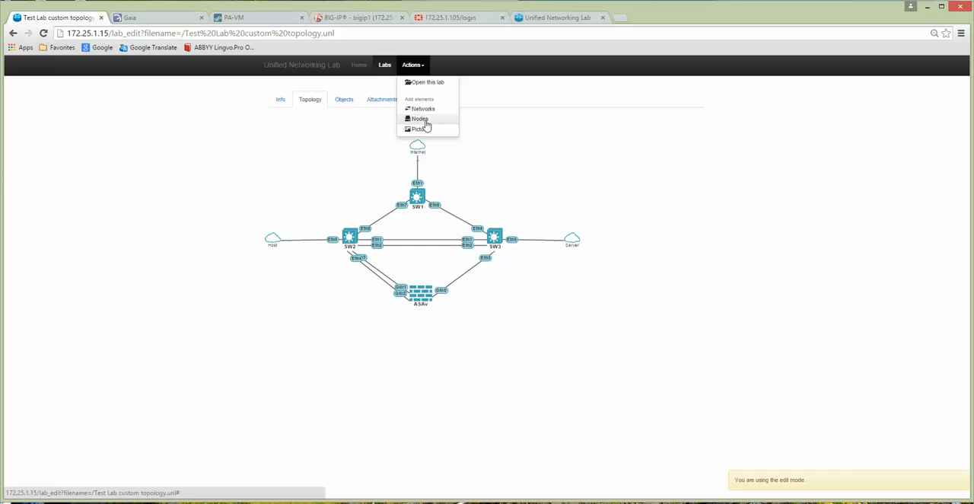
click(427, 124)
click(484, 105)
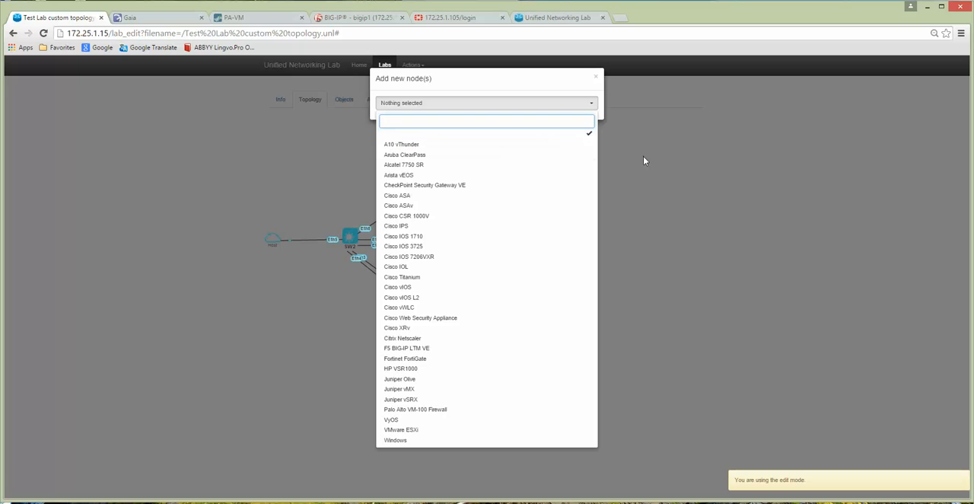
click(638, 183)
click(410, 66)
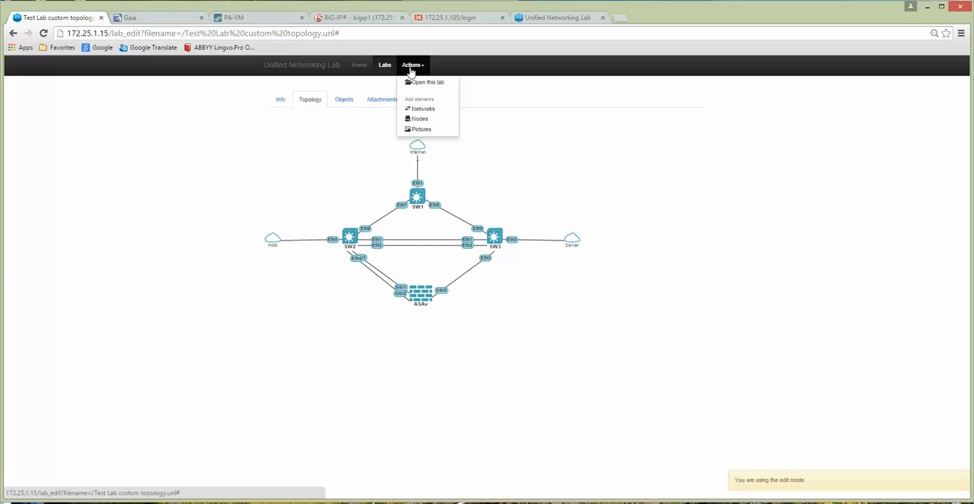
Step: Open the last lab in the Security LAB folder, the SEC rack topology, and put it in edit mode
click(385, 65)
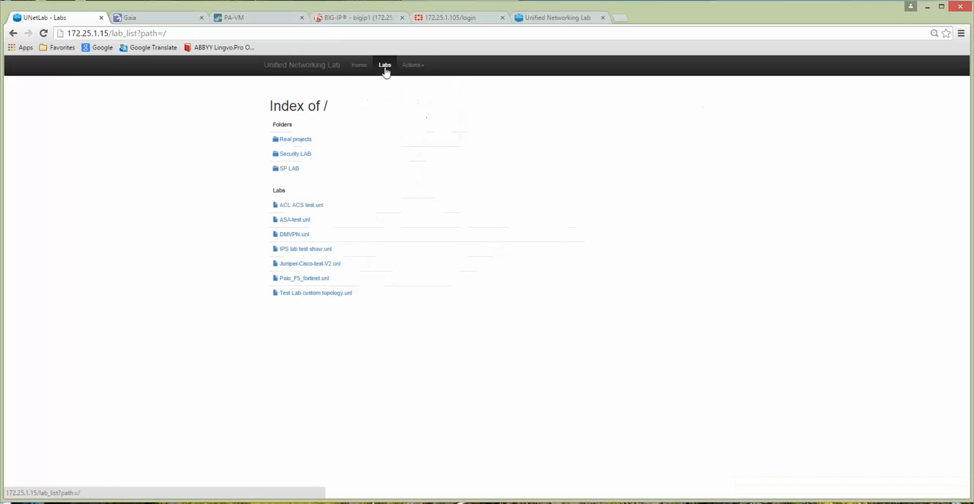
click(296, 155)
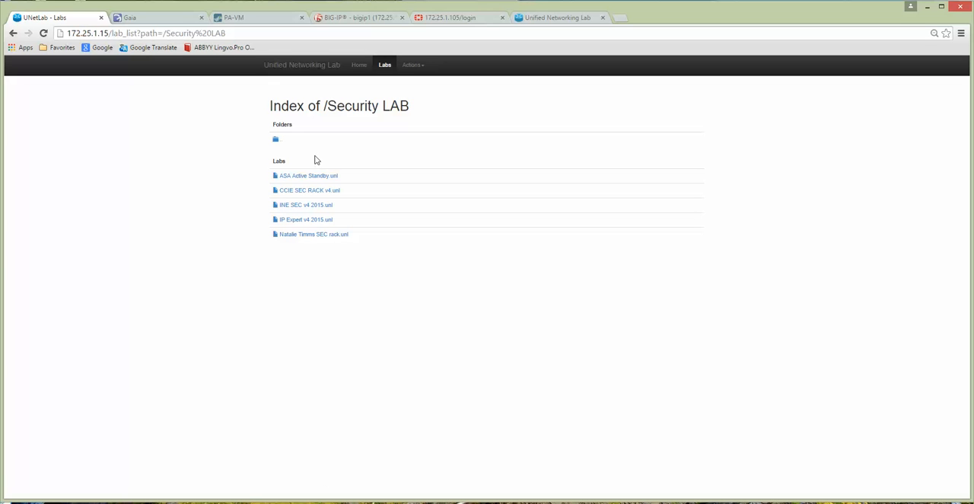
click(325, 236)
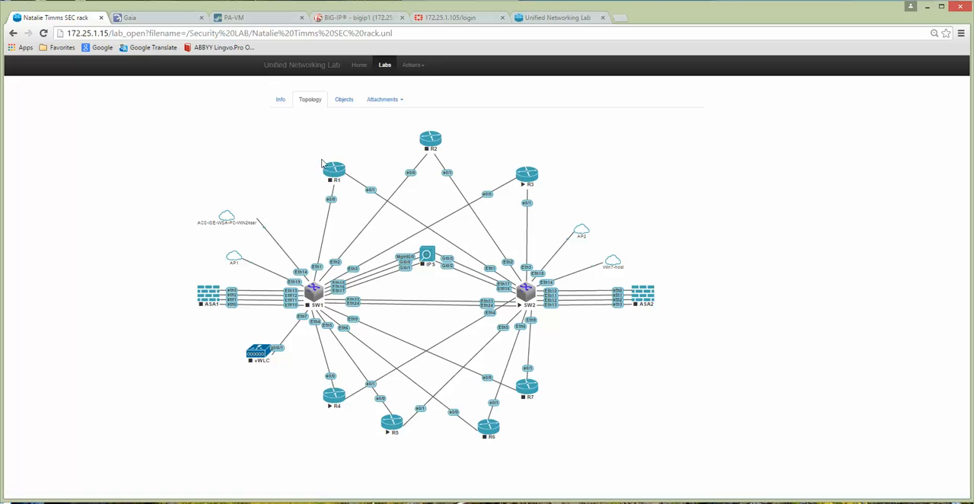
click(412, 66)
click(423, 83)
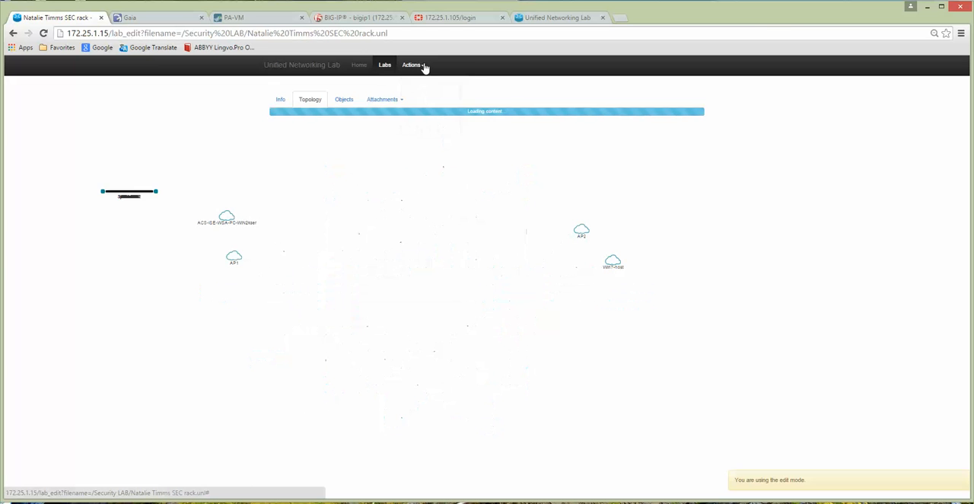
Step: Examine the list of node templates available for the SEC rack lab
click(411, 67)
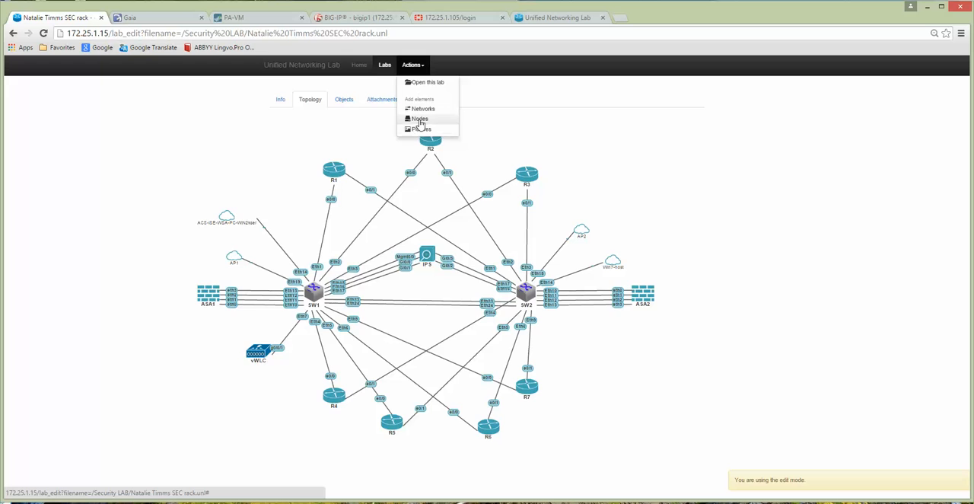
click(419, 122)
click(426, 110)
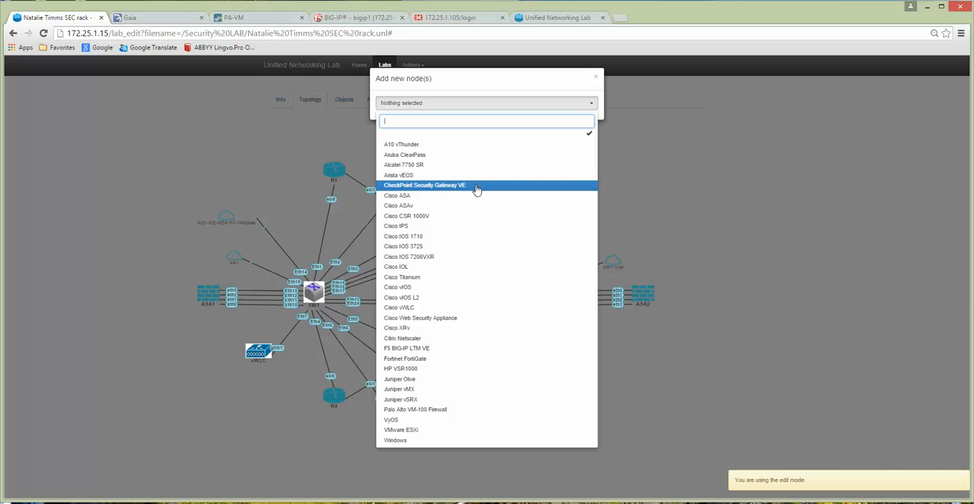
click(614, 224)
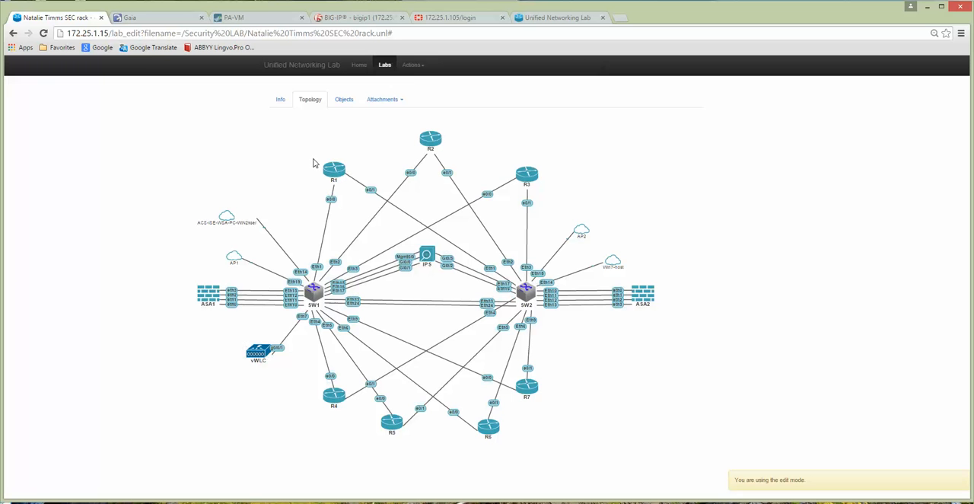
Step: Return the SEC rack lab from edit mode to its open view and inspect the actions offered for node R1
click(412, 65)
click(423, 84)
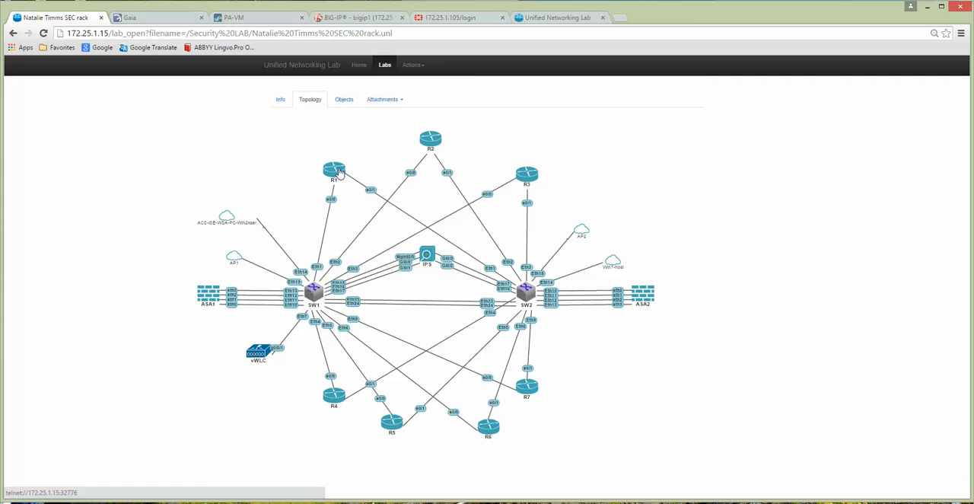
right_click(336, 171)
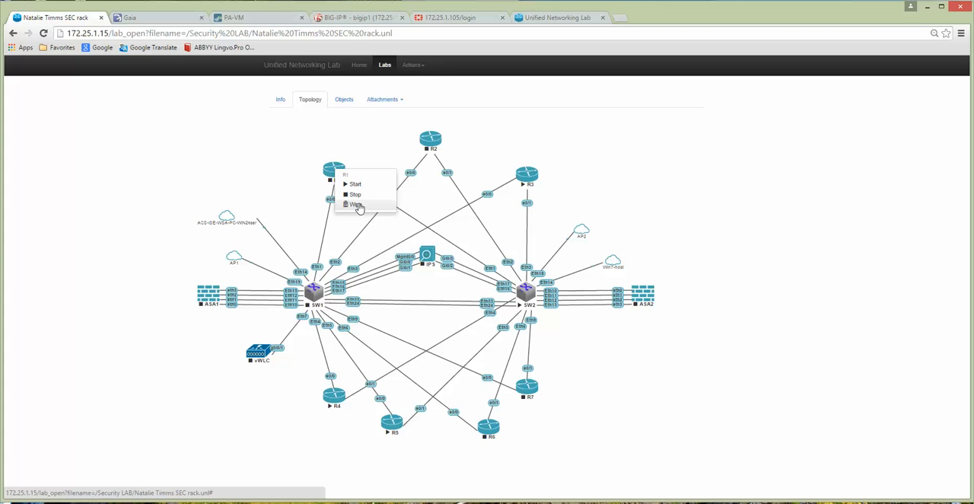
Step: Put the SEC rack lab back in edit mode and review the Cisco ASA node's settings and image choices without adding it
click(412, 66)
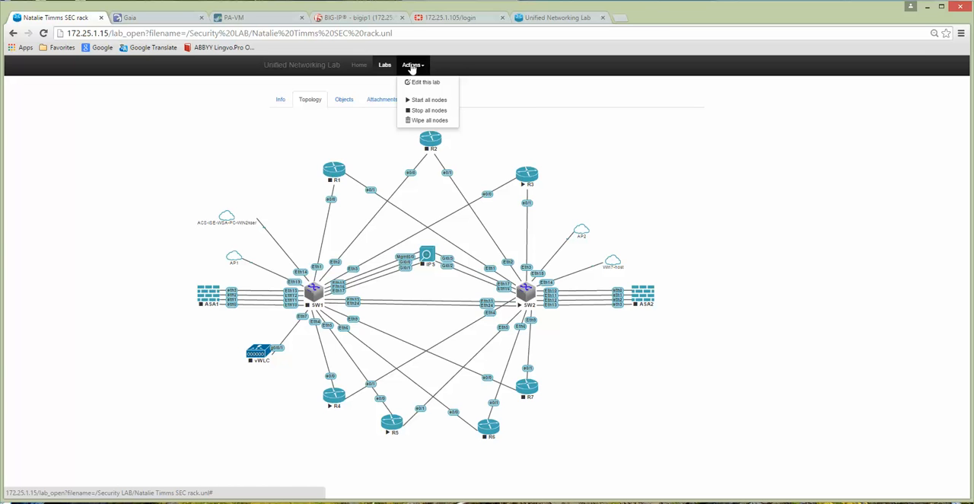
click(421, 83)
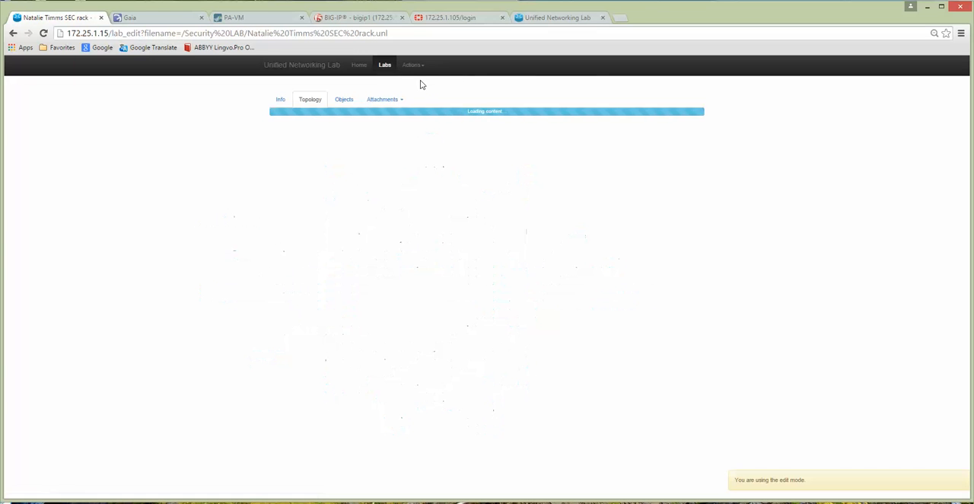
click(412, 67)
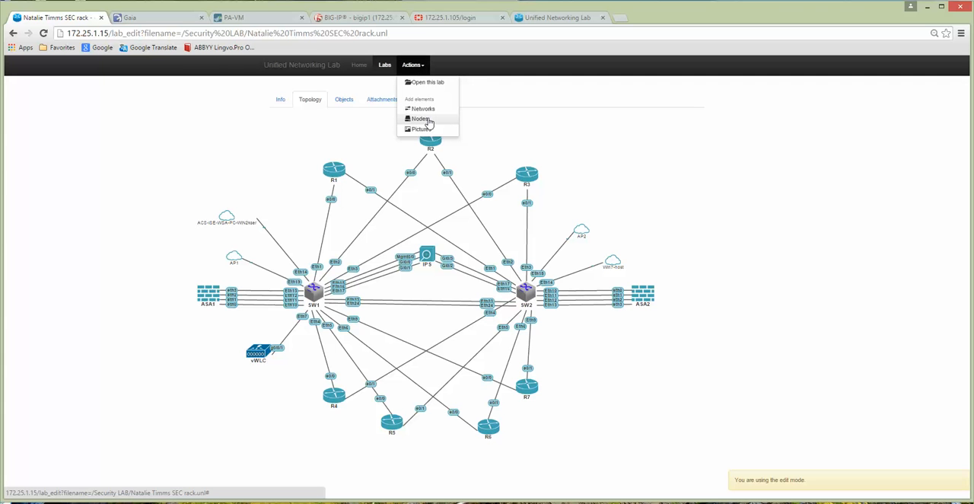
click(421, 118)
click(444, 103)
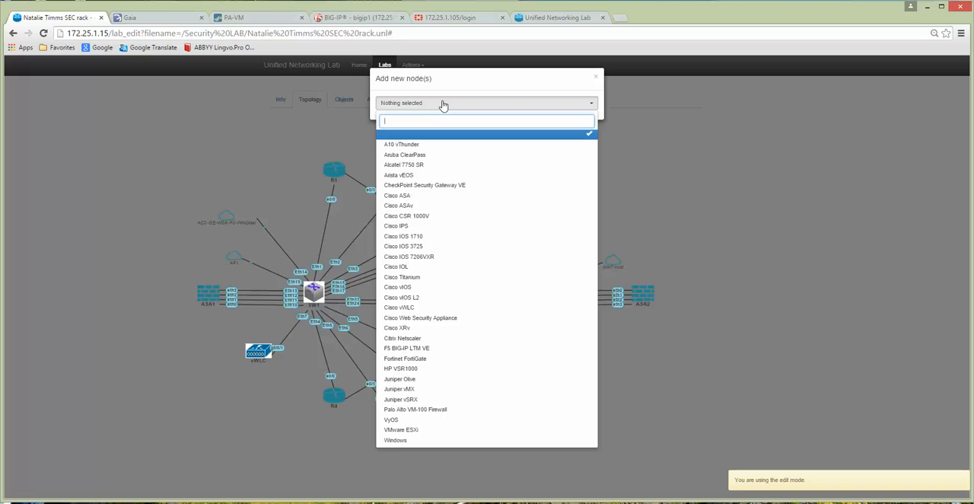
click(409, 197)
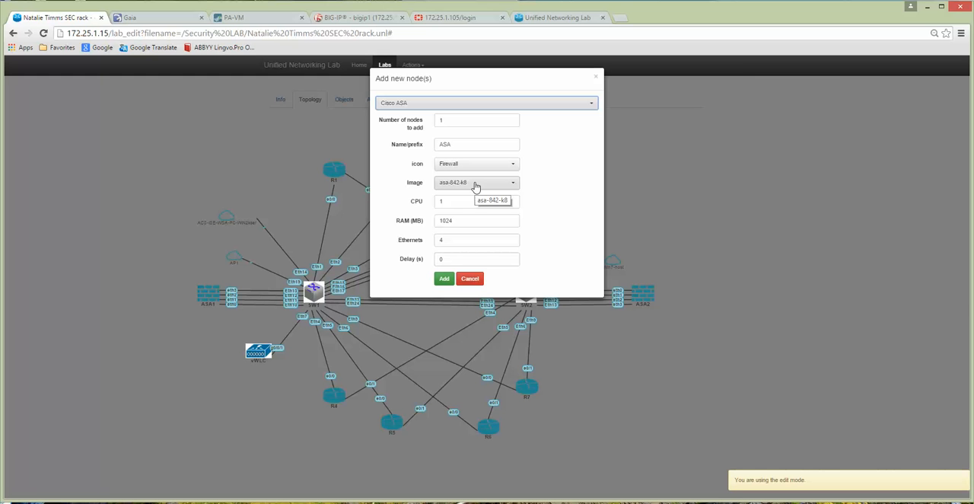
click(476, 184)
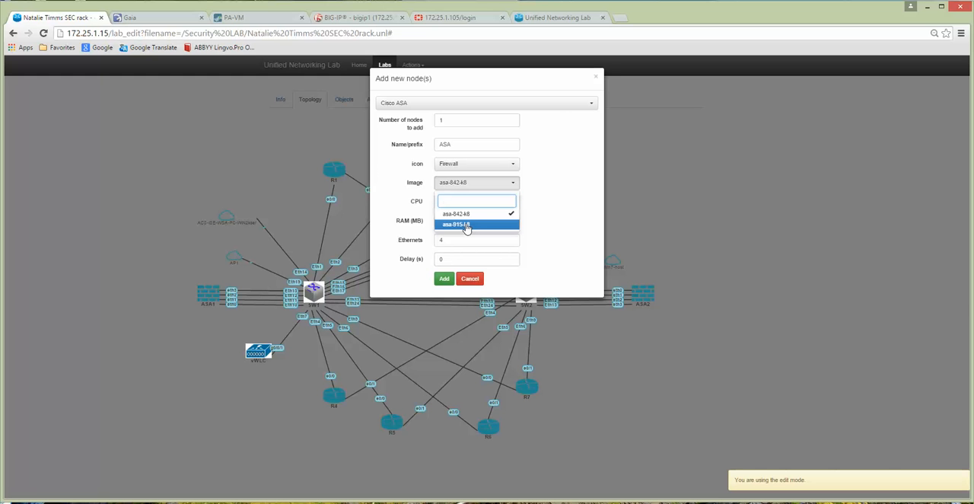
click(552, 201)
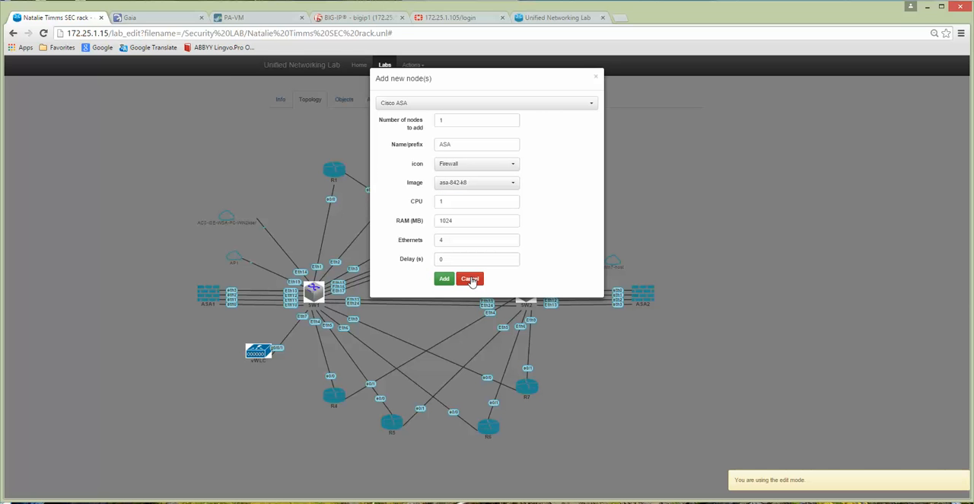
click(471, 280)
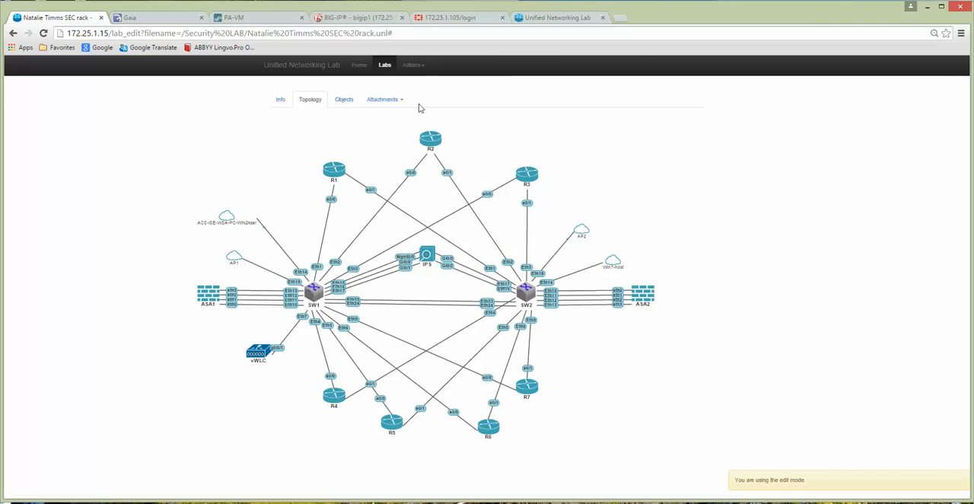
Step: Review the settings offered for a new Cisco ASAv node in the SEC rack lab without adding it
click(411, 67)
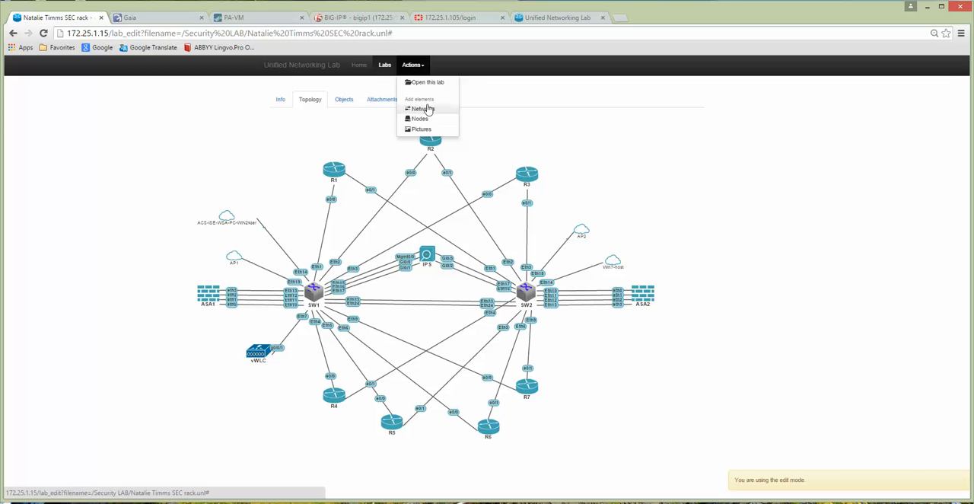
click(425, 125)
click(432, 105)
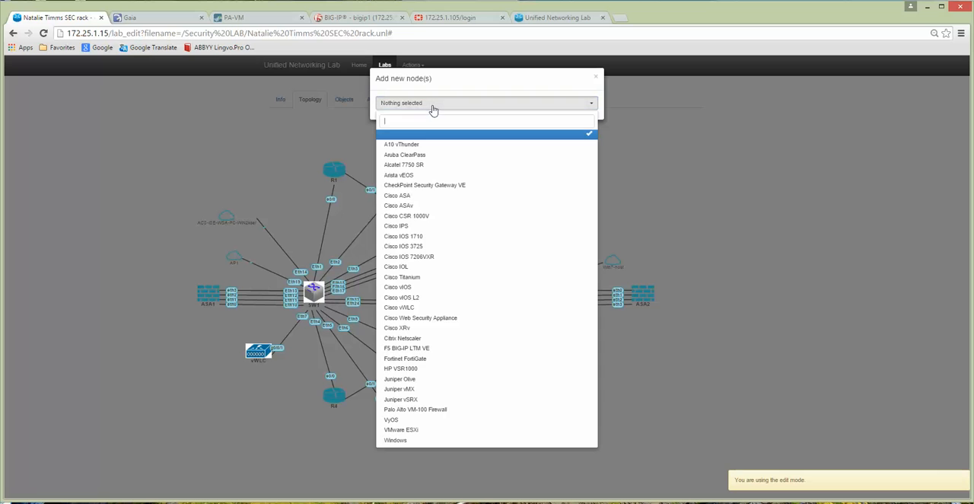
click(427, 207)
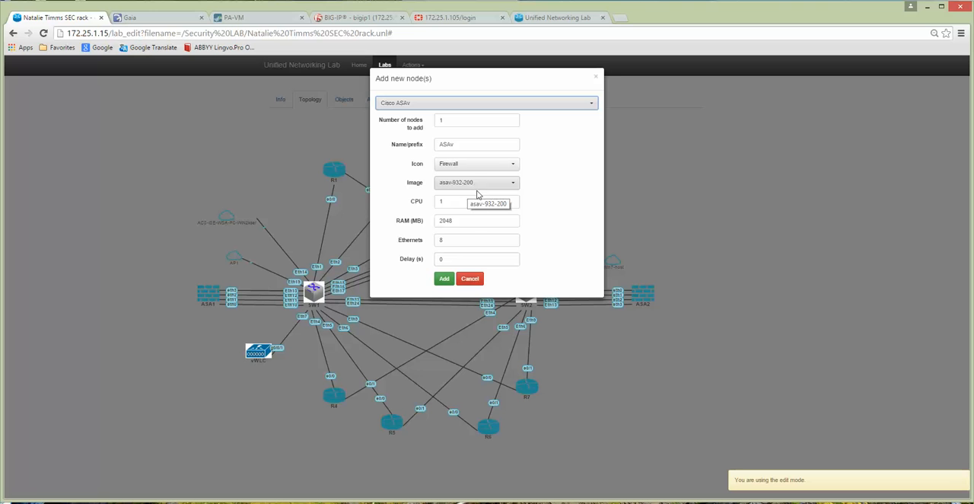
click(470, 280)
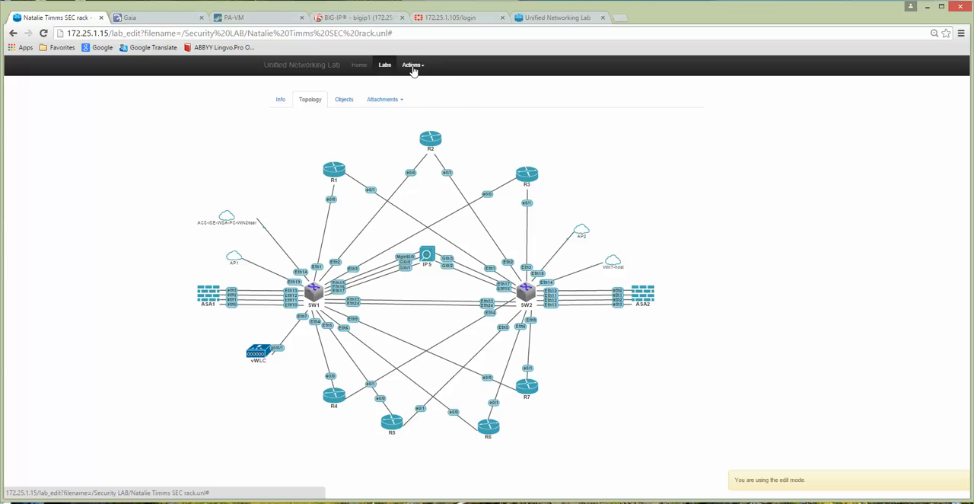
Step: Look through the Cisco entries in the list of node templates and leave it without choosing one
click(411, 67)
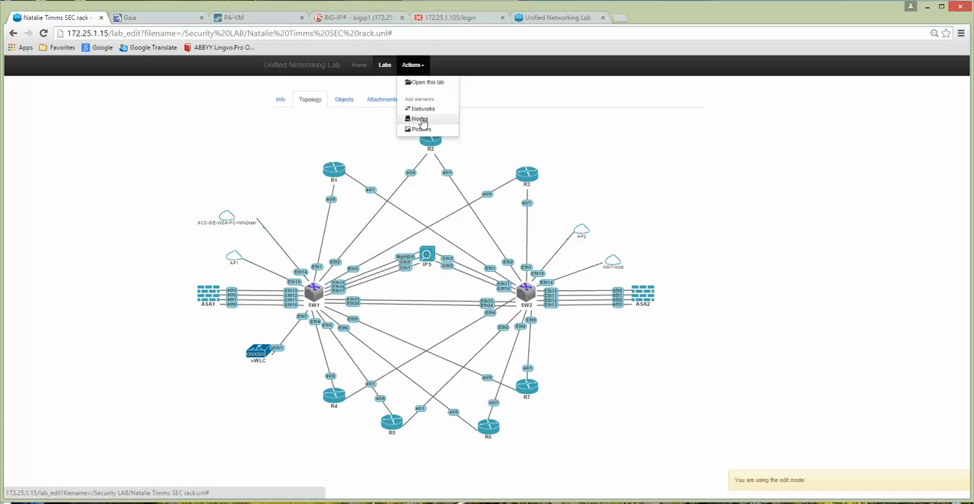
click(421, 120)
click(438, 104)
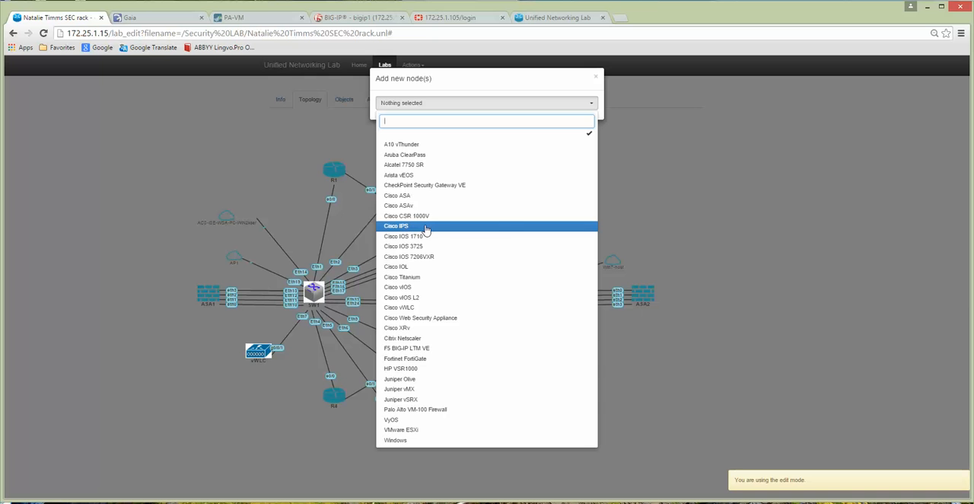
click(638, 207)
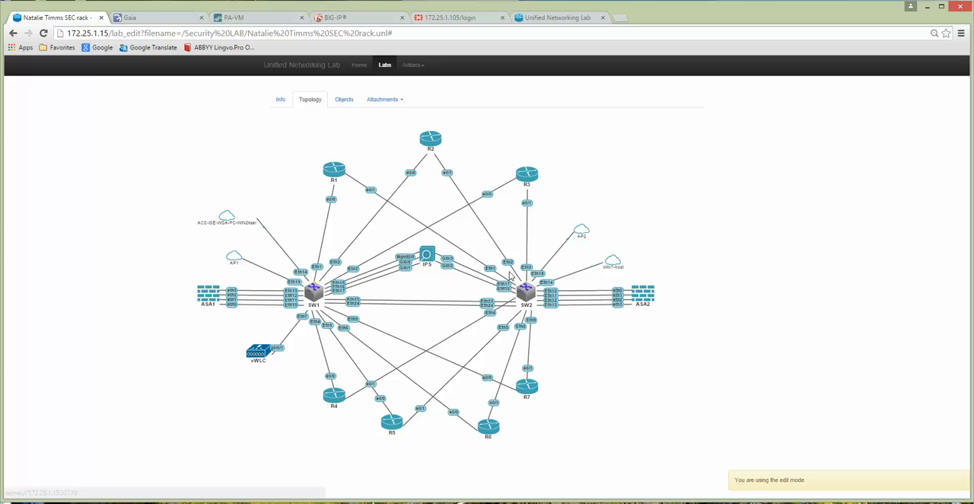
Step: Try out a new Cisco IOS 3725 node with an NM-16ESW module in slot 1, cancelling without adding it
click(413, 67)
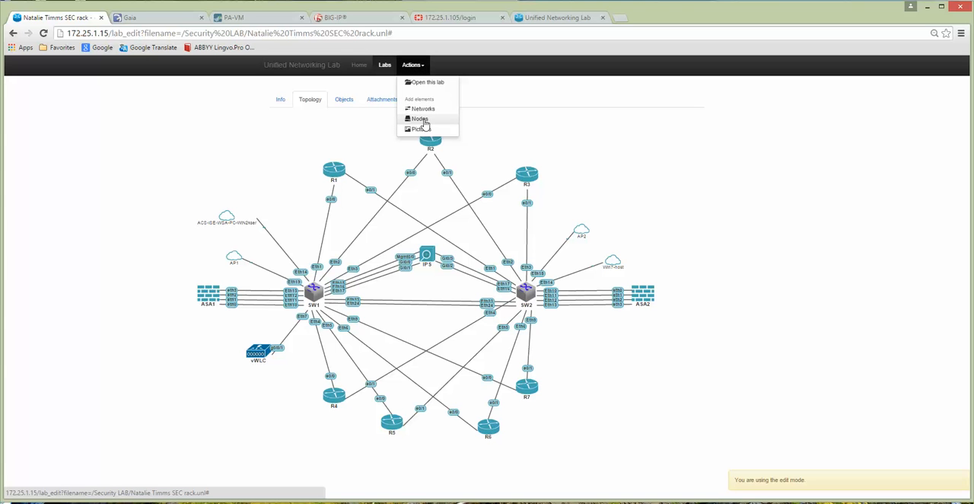
click(424, 122)
click(443, 104)
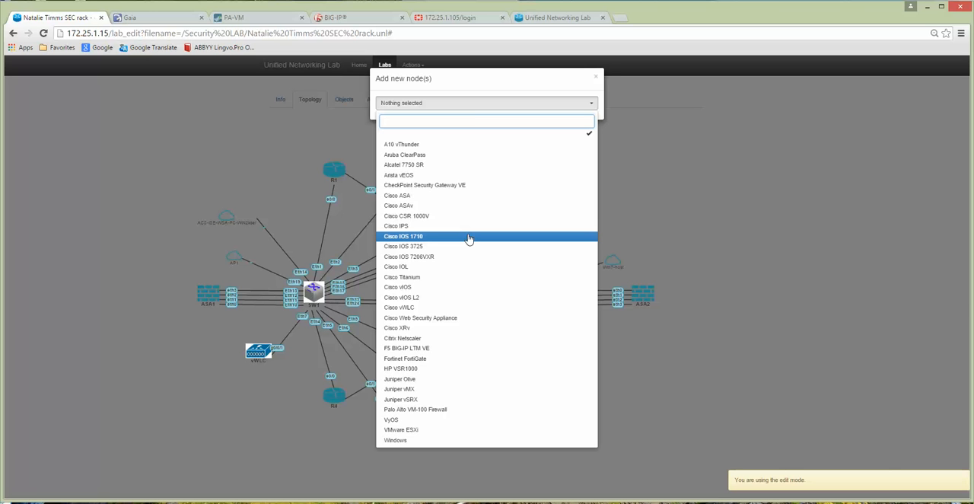
click(418, 247)
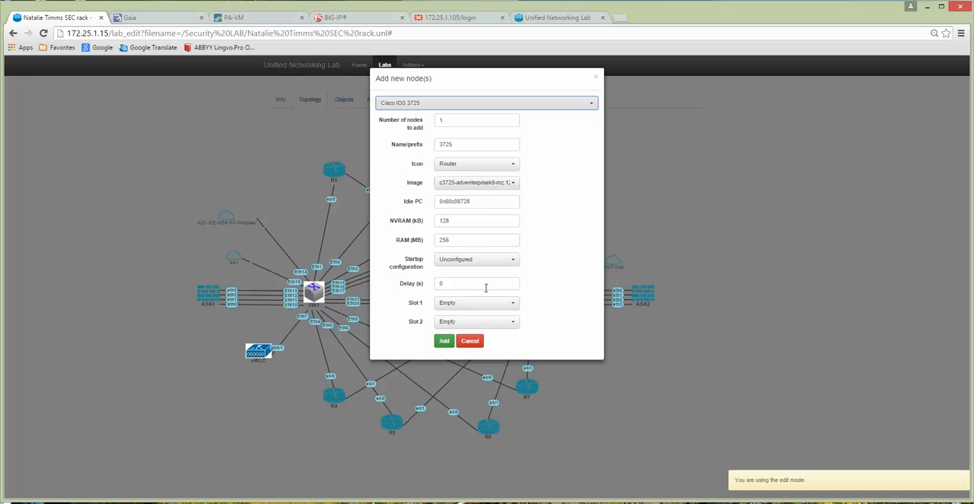
click(470, 305)
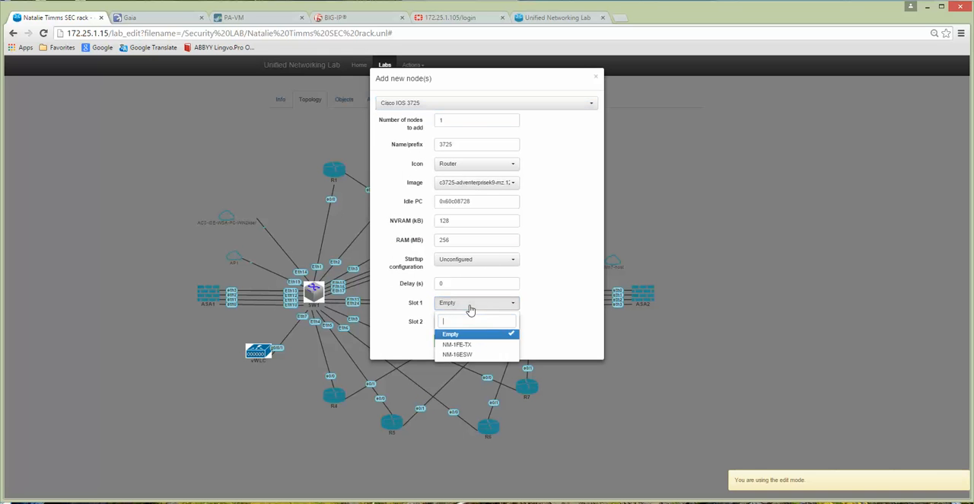
click(460, 355)
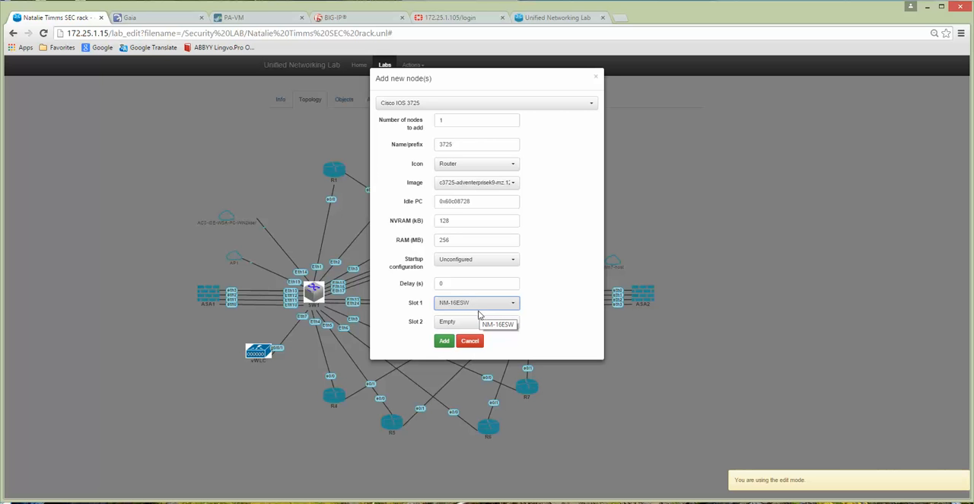
click(469, 342)
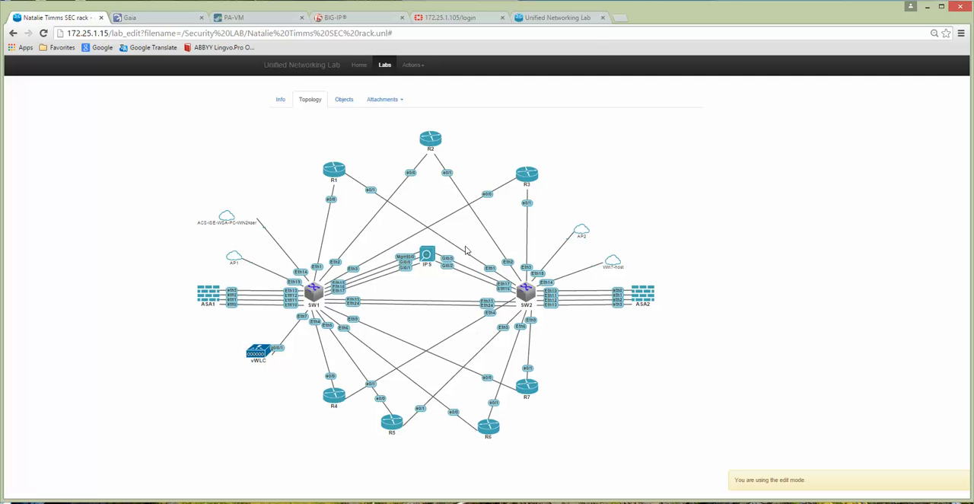
Step: Begin a new Cisco IOL node in the SEC rack lab using the L2-IPBASEK9-M-15.1-20121123 image
click(412, 65)
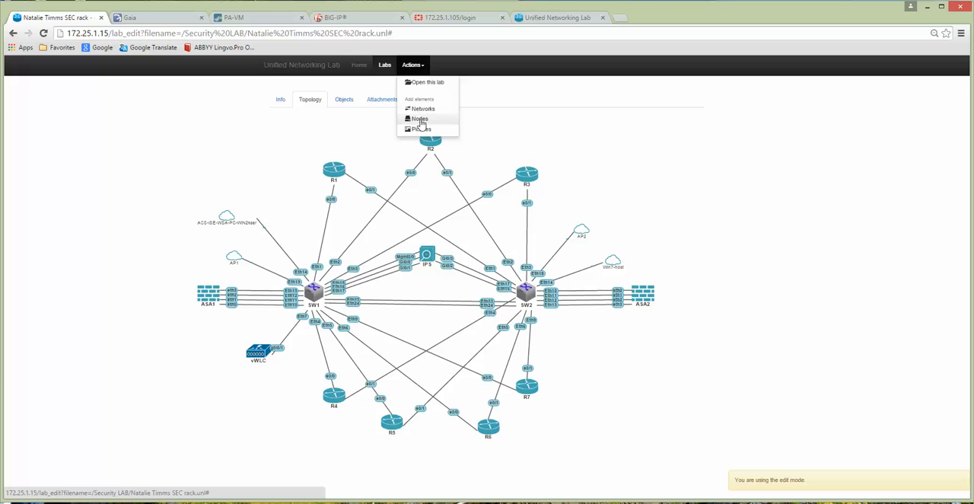
click(420, 118)
click(433, 106)
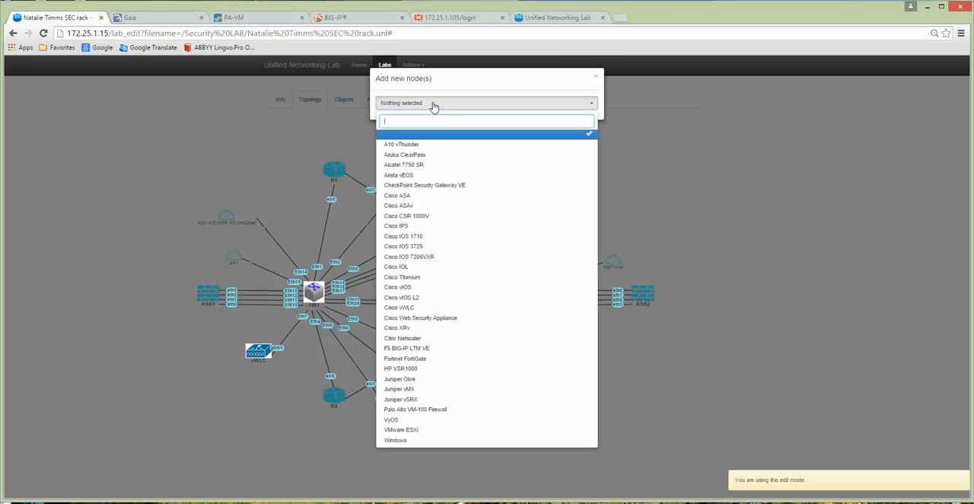
click(423, 270)
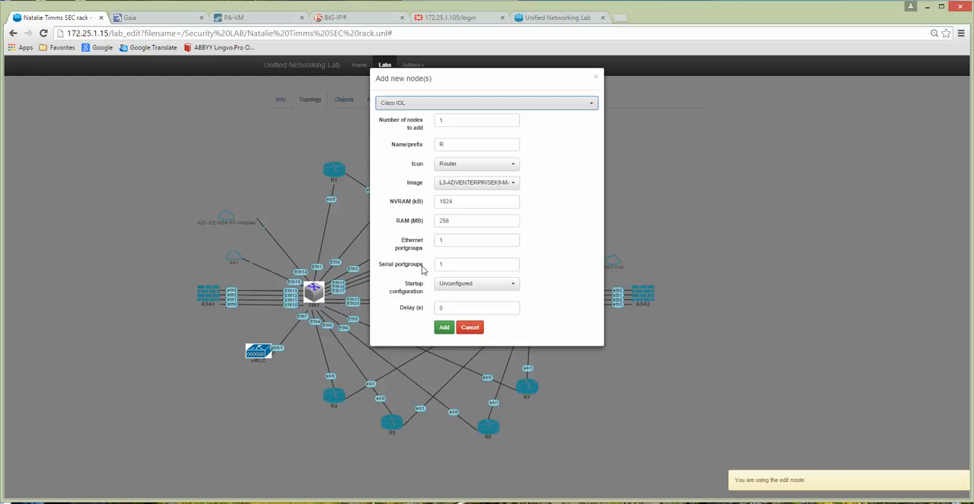
click(511, 184)
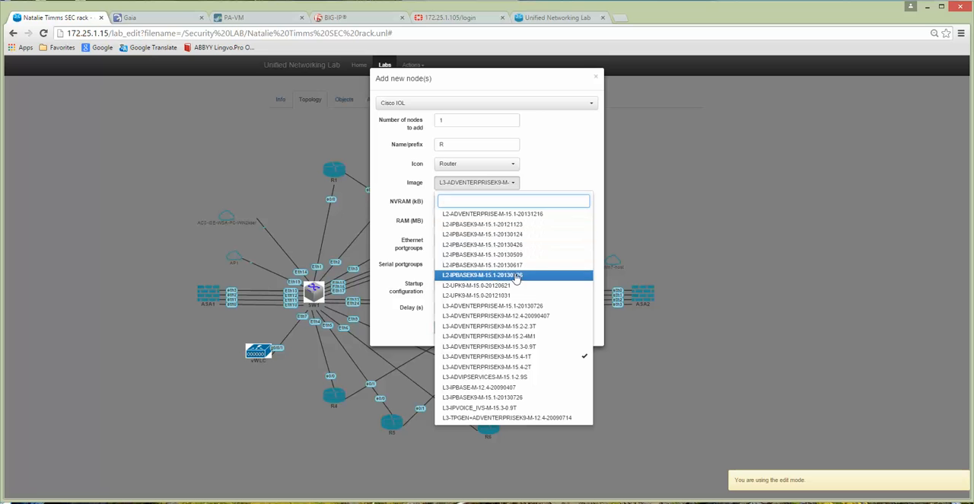
click(494, 223)
Step: Set the new Cisco IOL node to 4 Ethernet portgroups and 0 serial portgroups
double_click(447, 240)
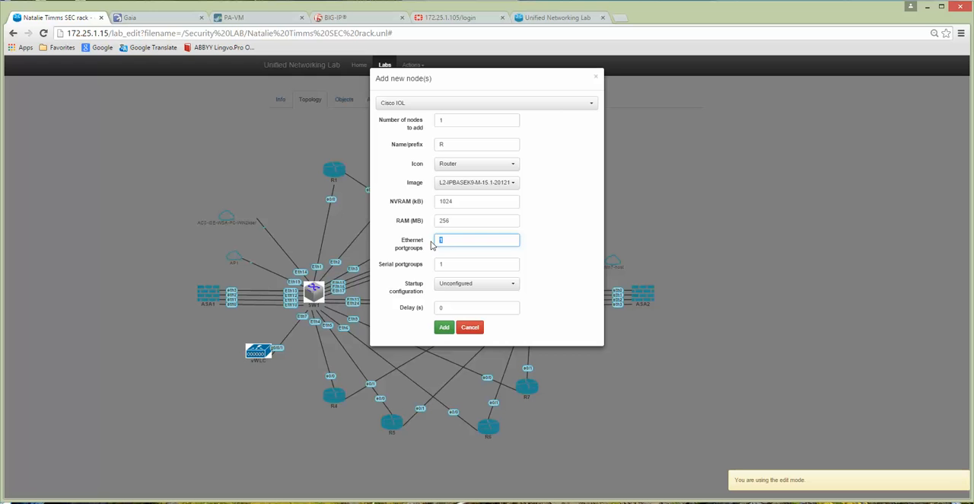
text(4)
double_click(455, 264)
text(0)
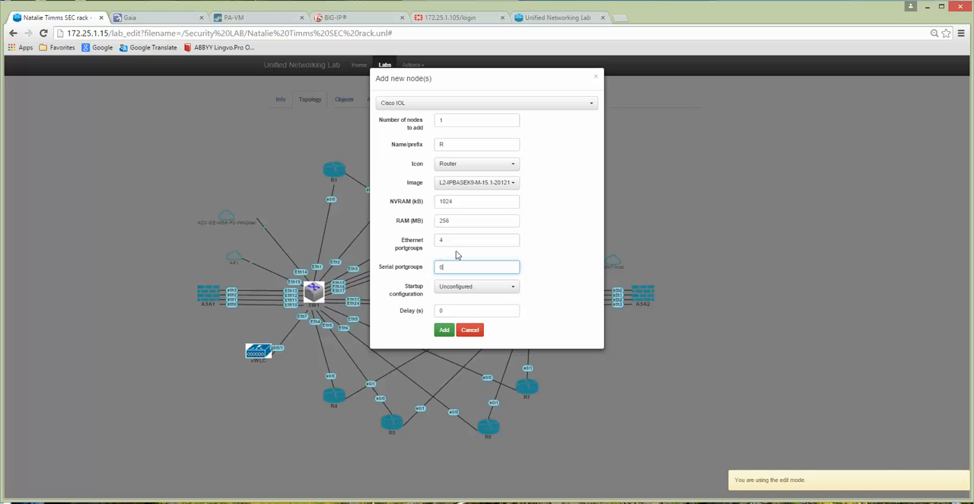
click(449, 333)
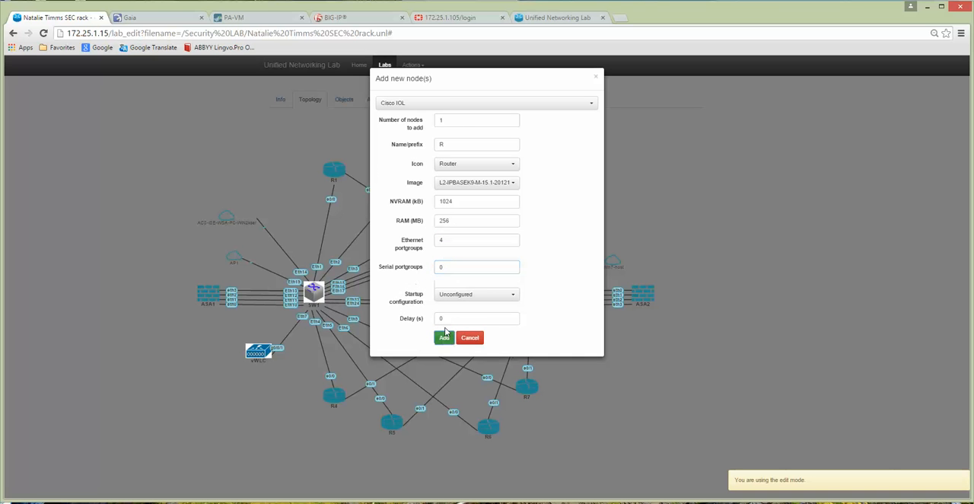
Step: Give the Cisco IOL node the Switch L3 icon and add it to the topology
click(466, 167)
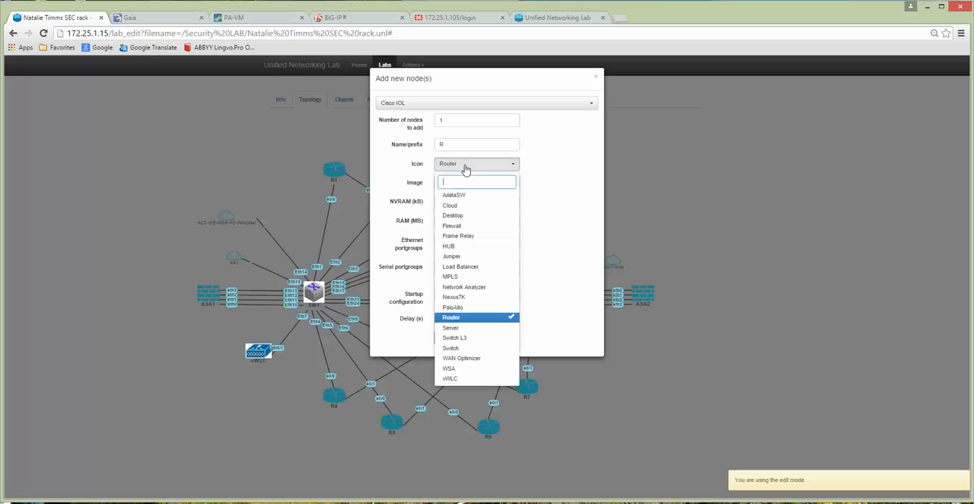
click(460, 348)
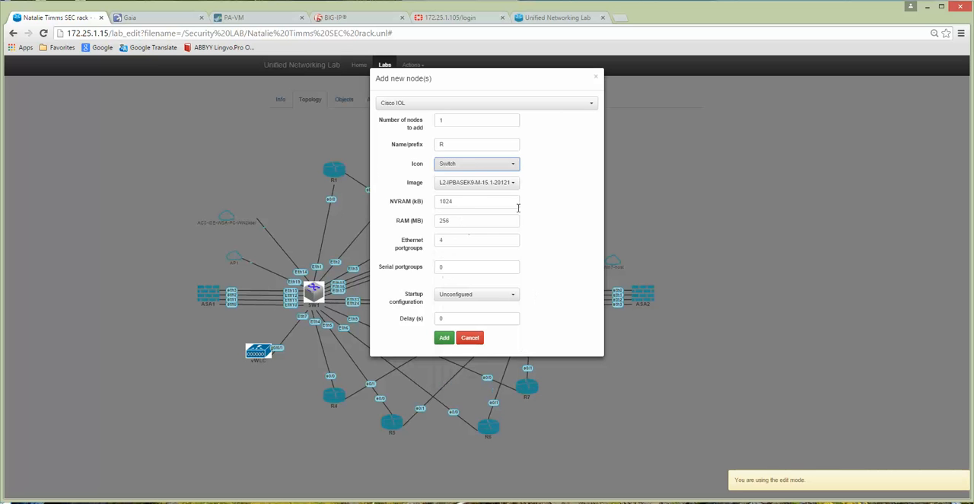
click(474, 167)
click(461, 337)
click(444, 338)
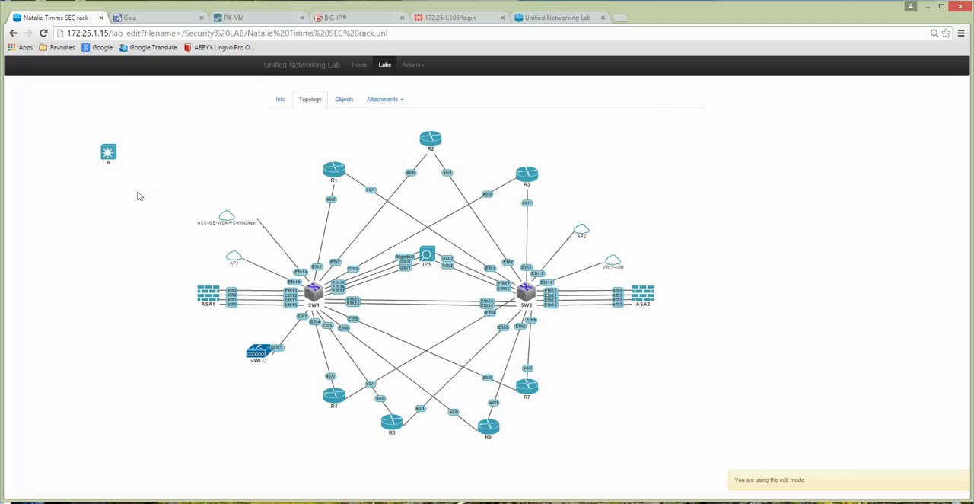
Step: Move the new R switch node to the empty area right of the topology and delete it
drag(111, 157, 735, 185)
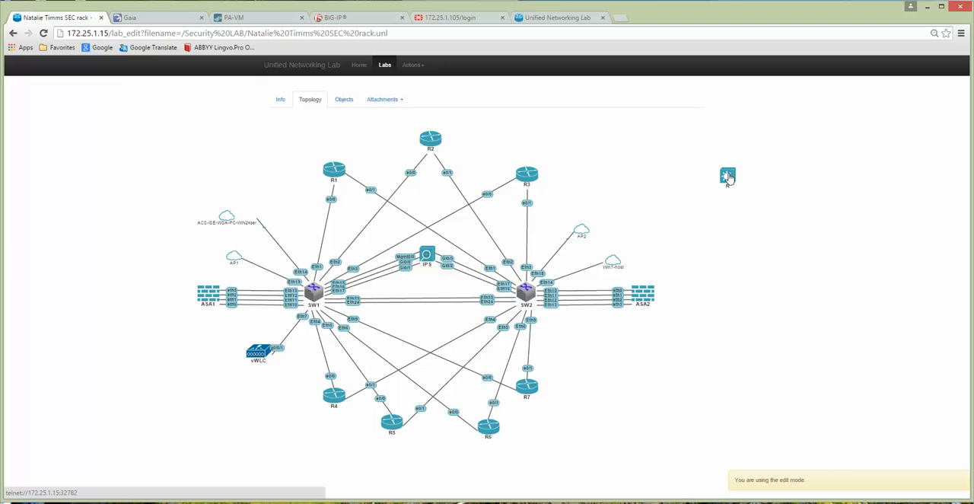
right_click(729, 179)
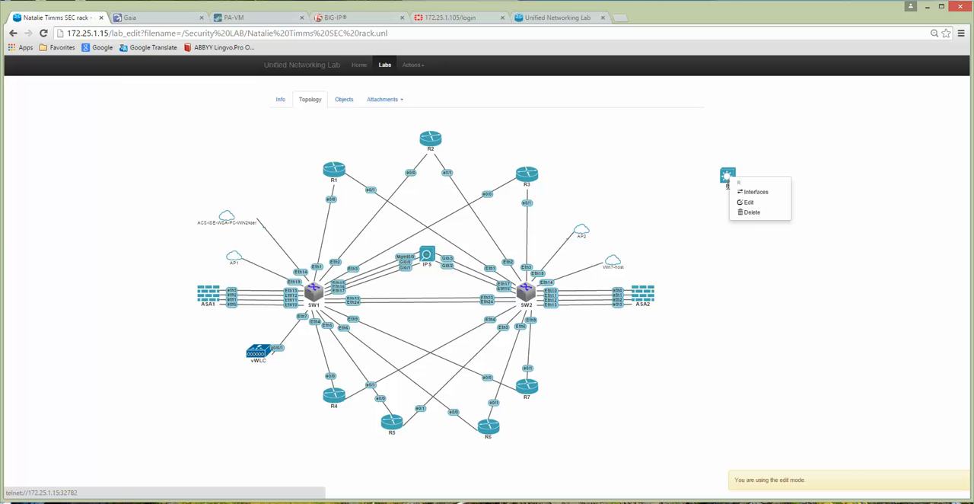
click(751, 213)
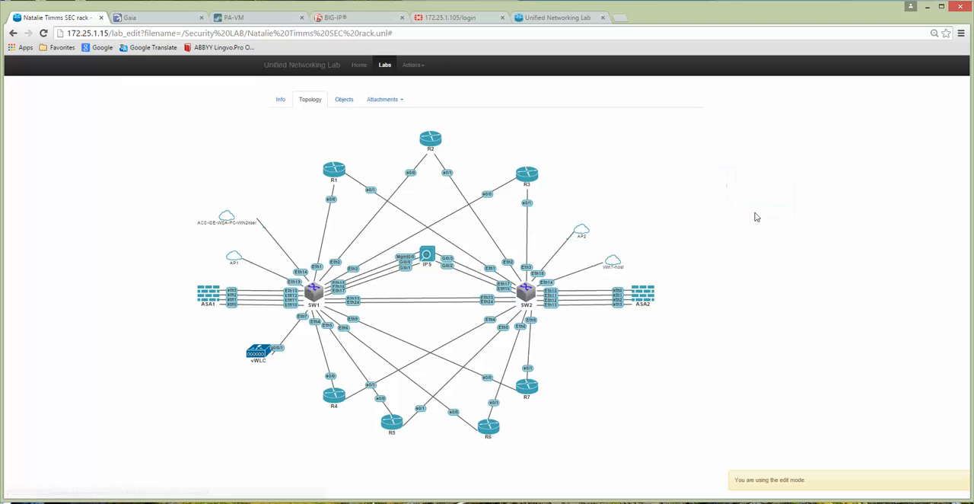
Step: Examine the rest of the supported node templates, down to the non-Cisco vendors, without adding a node
click(412, 66)
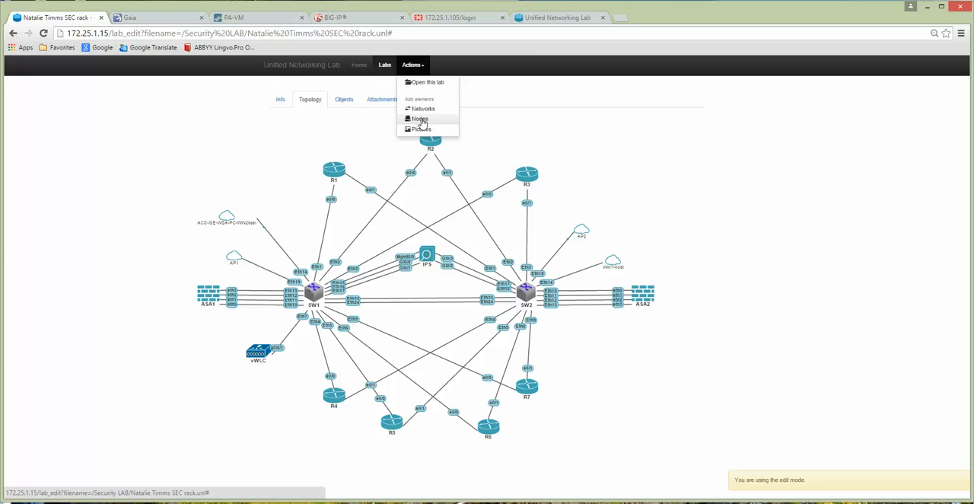
click(423, 121)
click(449, 104)
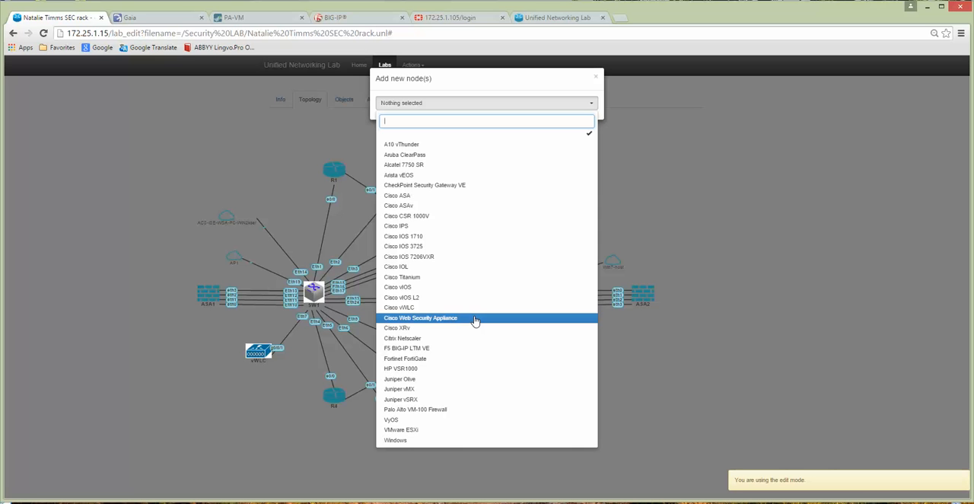
click(195, 162)
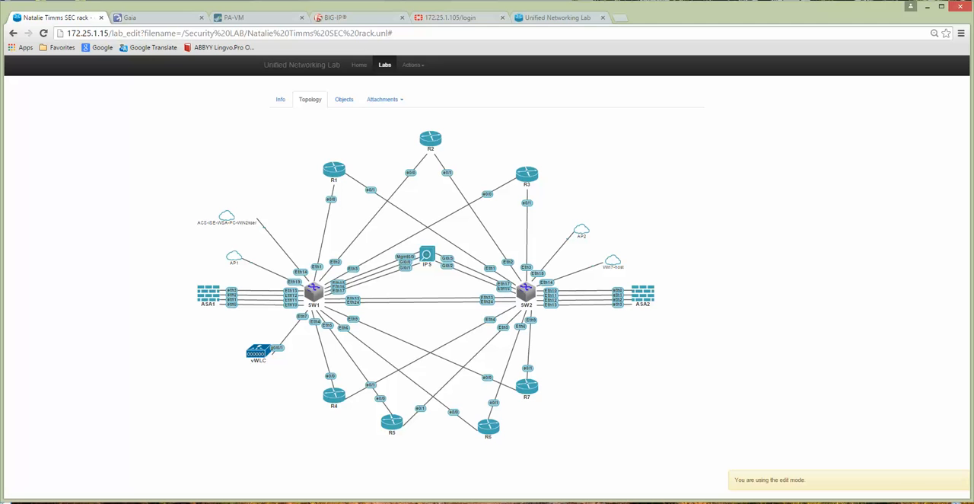
Step: Switch to VMware Workstation and inspect the ISEv 1.2 and ACS5.6 virtual machines in the SEC RACK folder
click(354, 476)
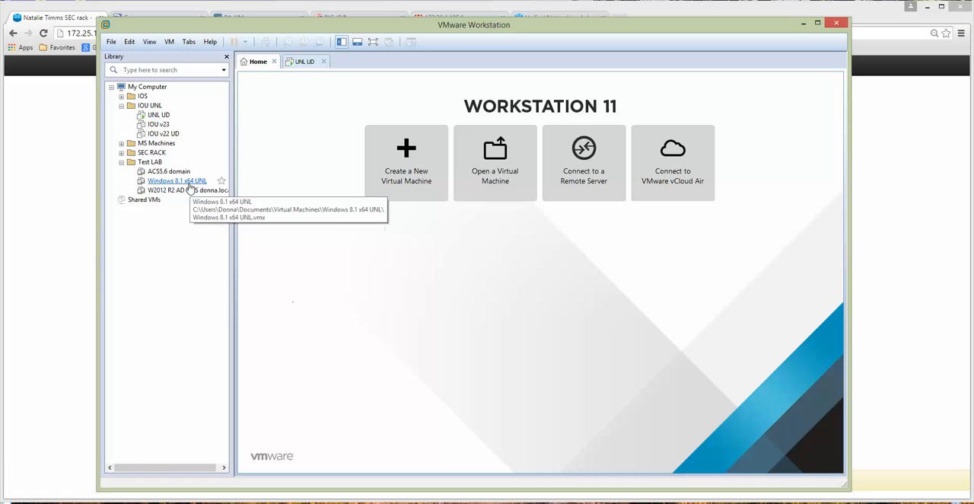
click(121, 152)
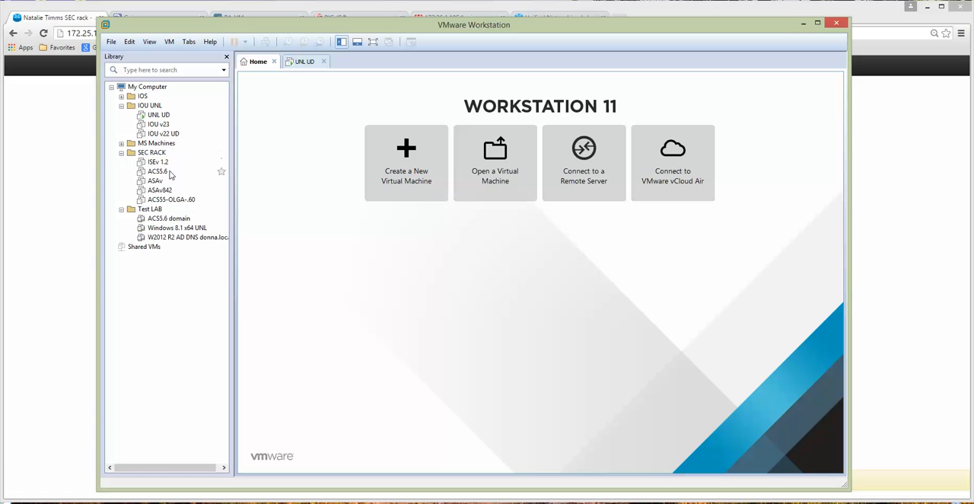
click(157, 161)
click(158, 171)
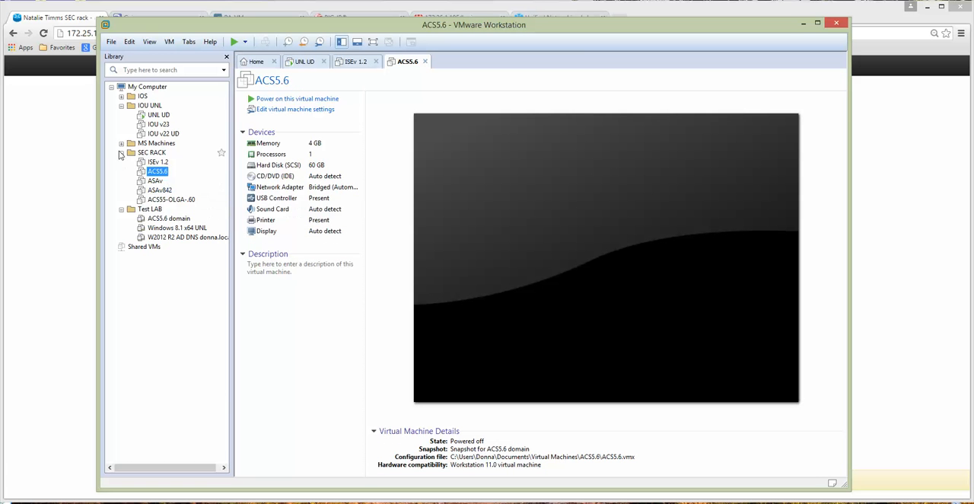
click(121, 152)
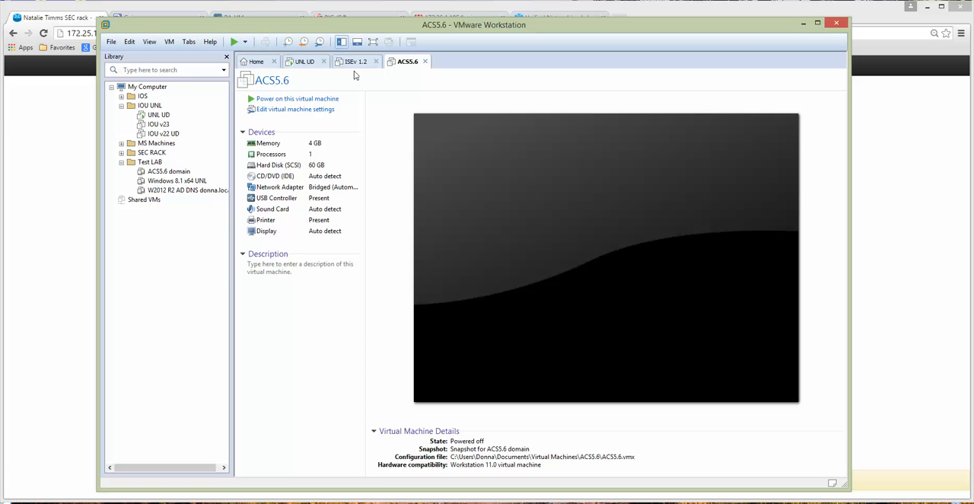
Step: Show the product, version and host information for VMware Workstation
click(210, 42)
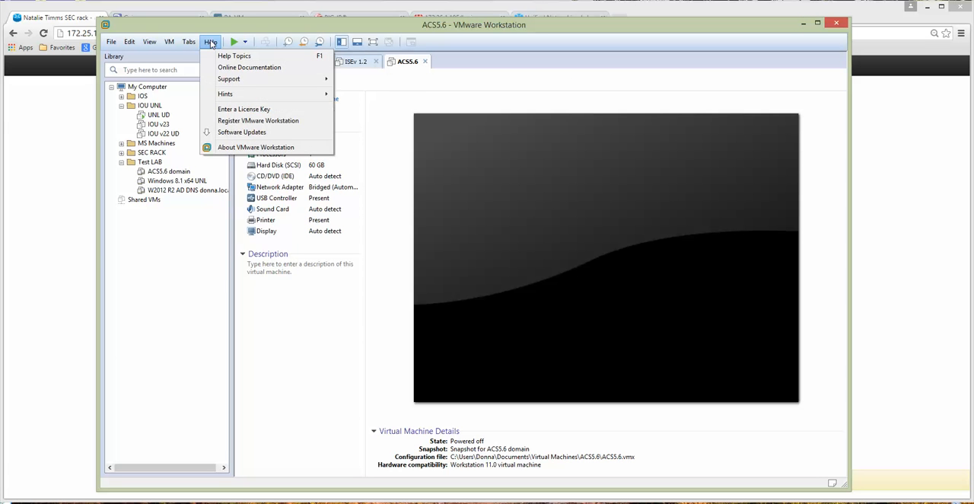
click(253, 147)
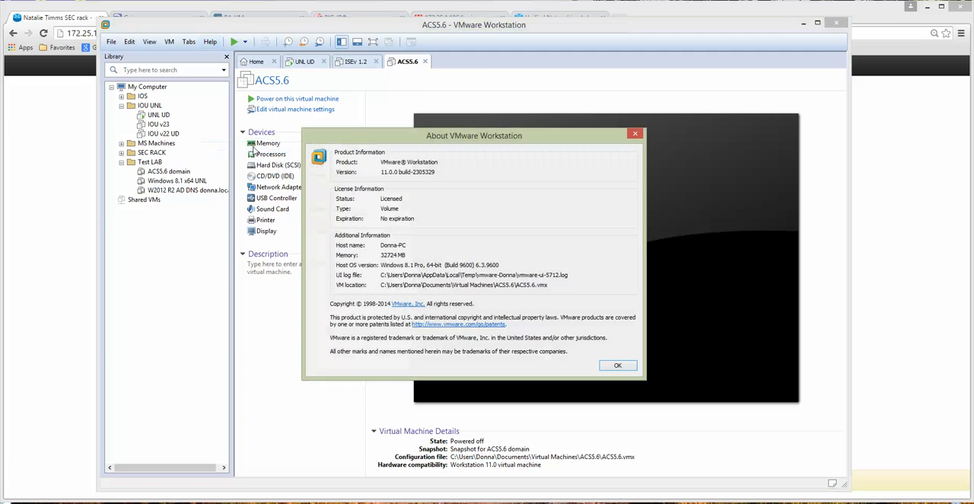
Step: Highlight the VMware Workstation version, close the product information and return to the UNetLab lab in the browser
drag(382, 172, 436, 172)
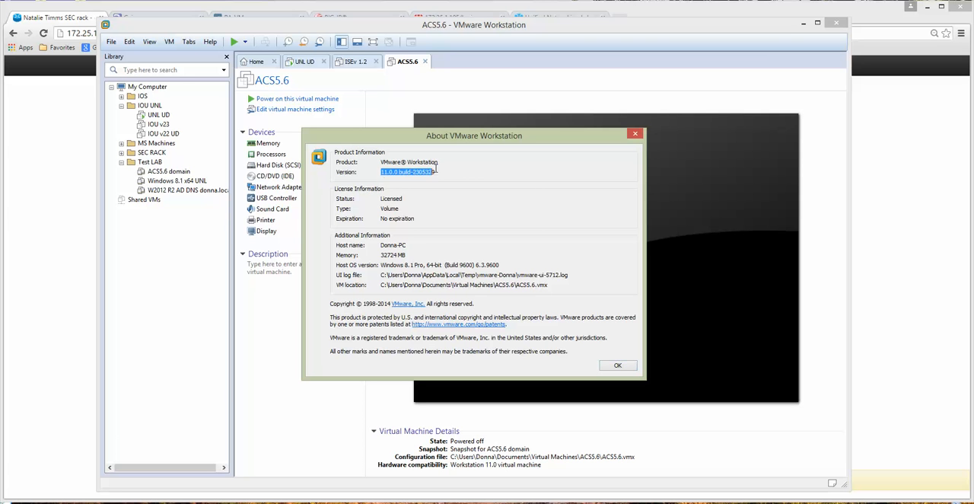
click(635, 135)
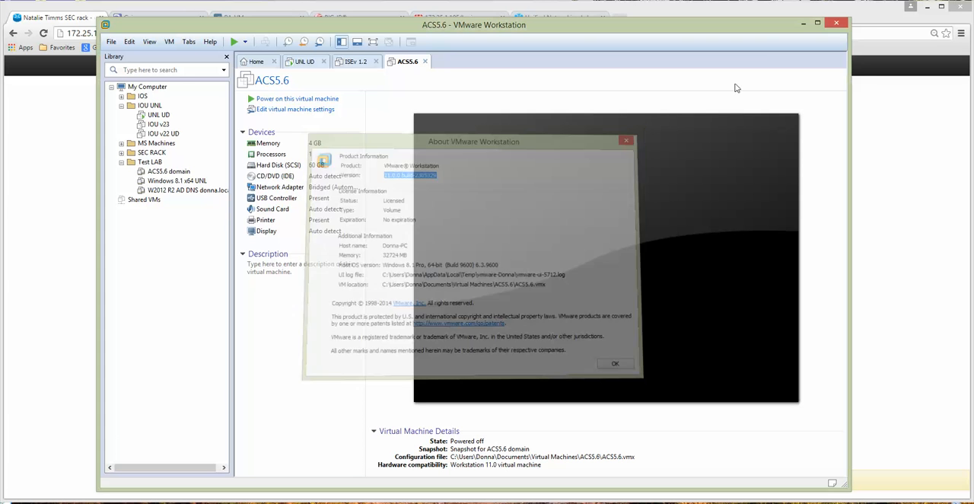
click(804, 23)
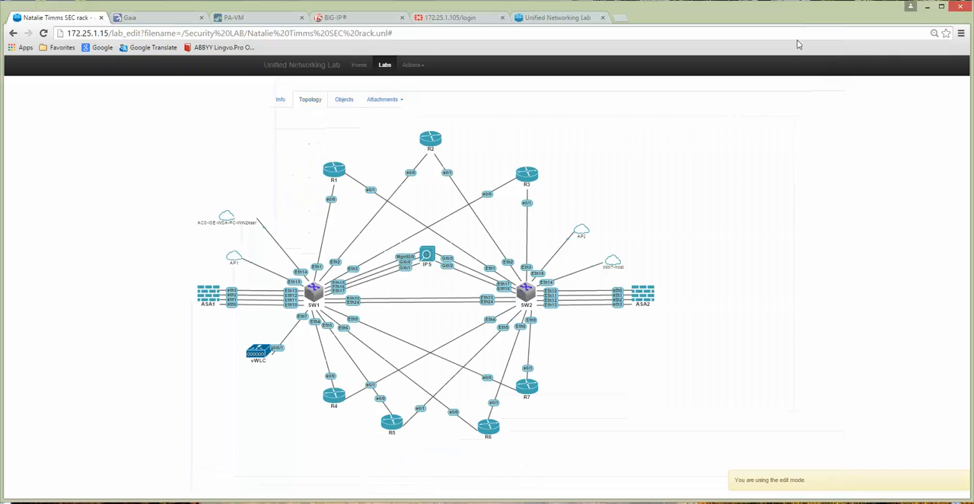
Step: Inspect the Juniper vSRX node template and its available images, then leave without adding a node
click(412, 65)
click(416, 122)
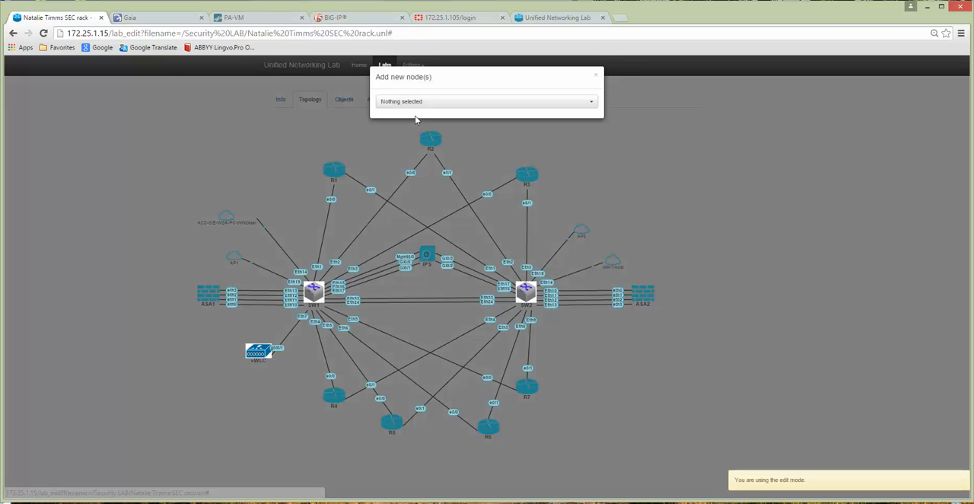
click(426, 102)
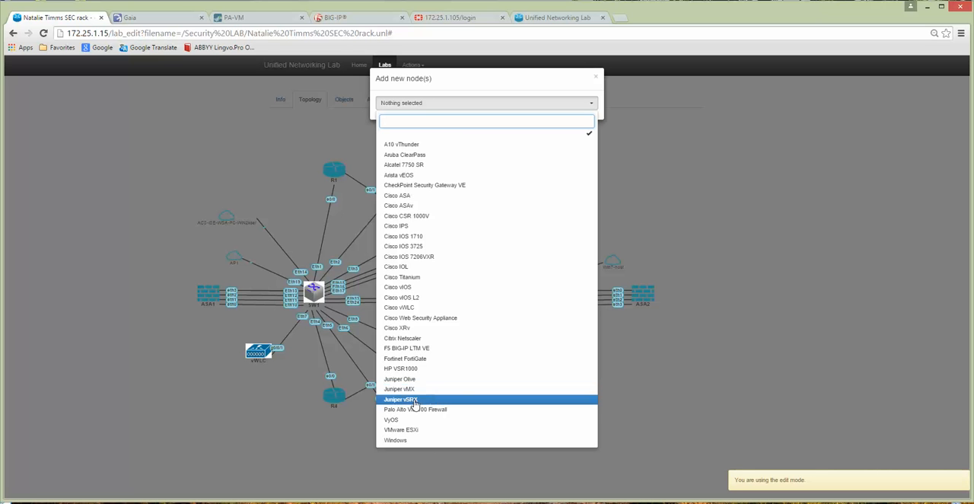
click(417, 400)
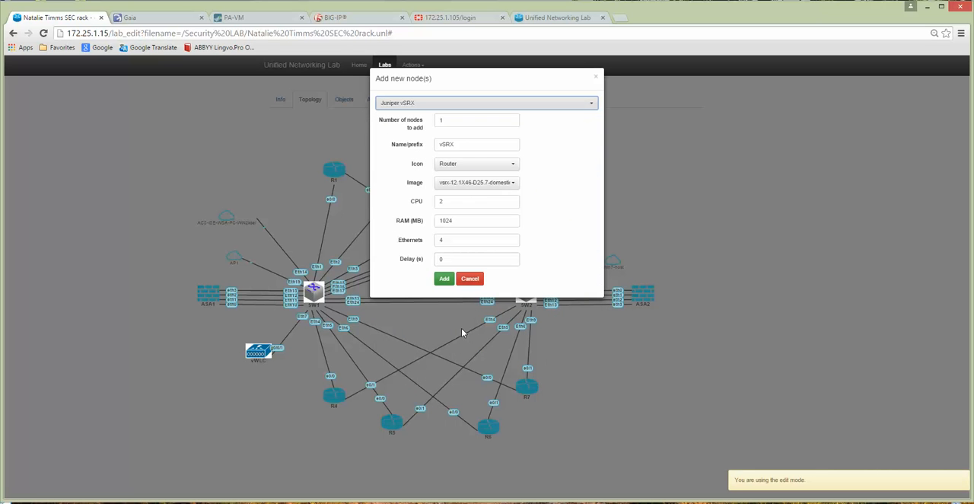
click(507, 184)
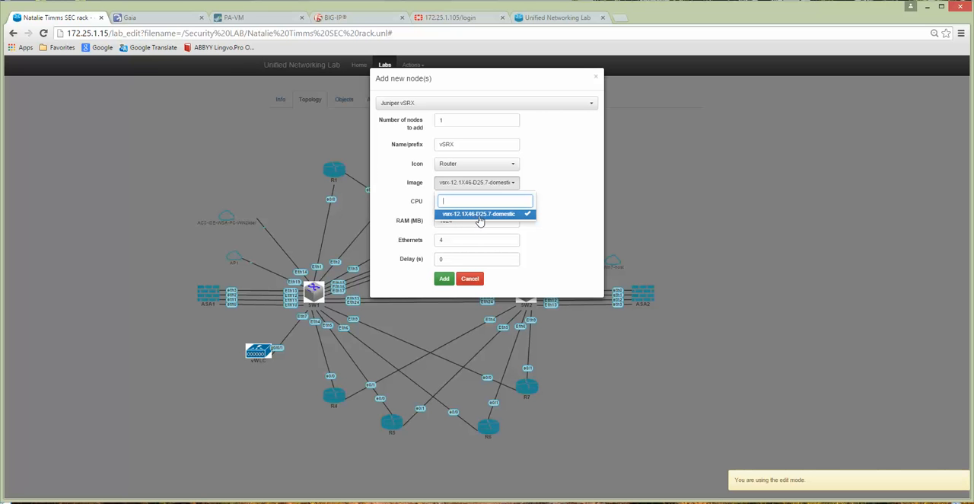
click(470, 279)
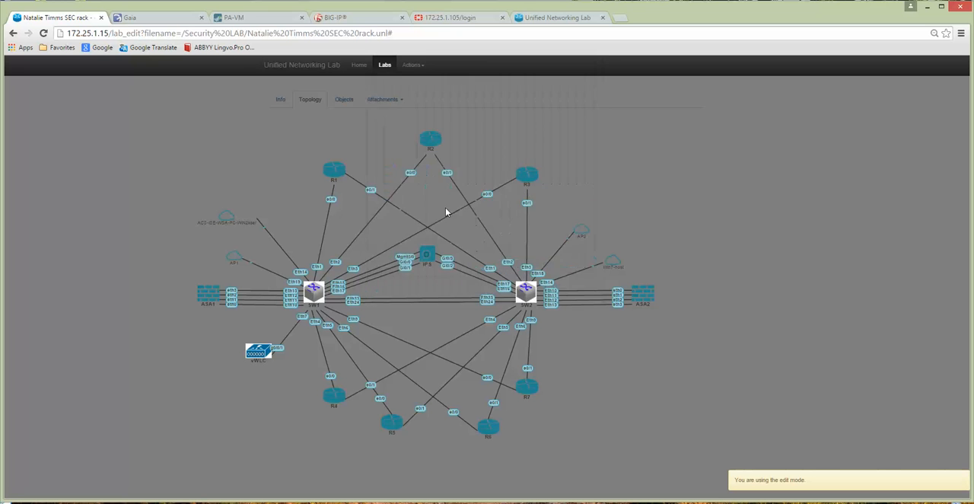
Step: Review the list of node templates down to Windows and close it without adding a node
click(412, 65)
click(420, 119)
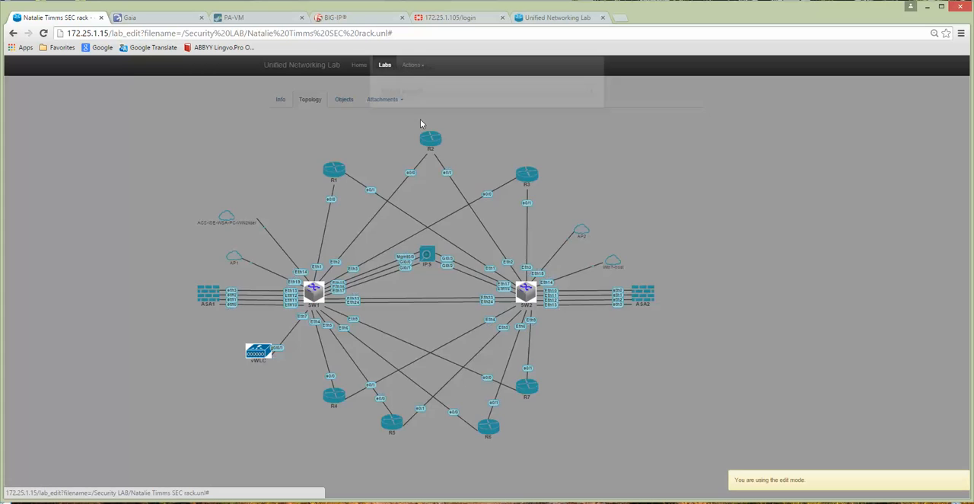
click(438, 107)
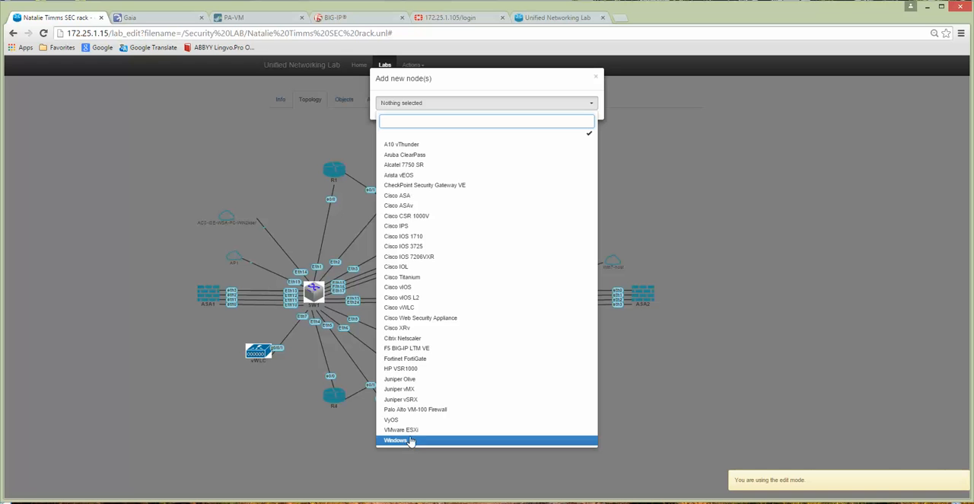
click(212, 166)
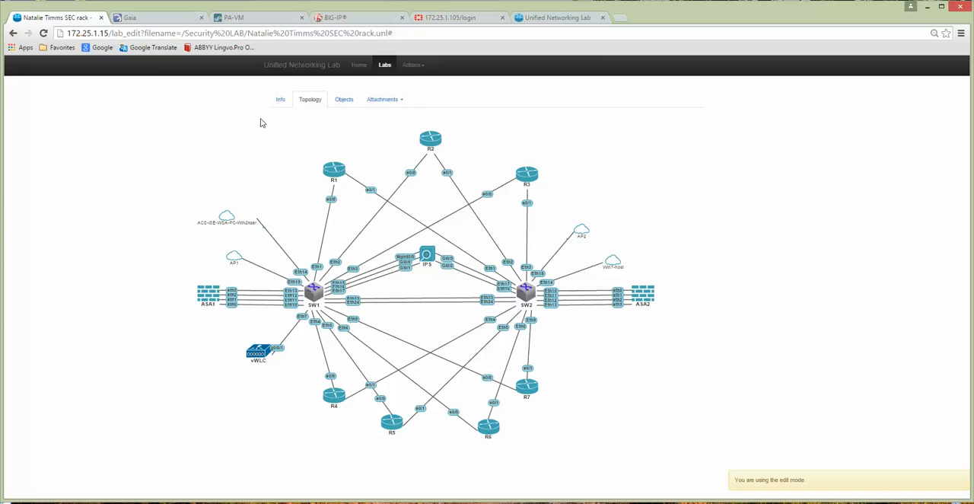
Step: Open the Palo_F5_fortinet.unl lab from the labs index and highlight the UNetLab server's IP address in its URL
click(385, 67)
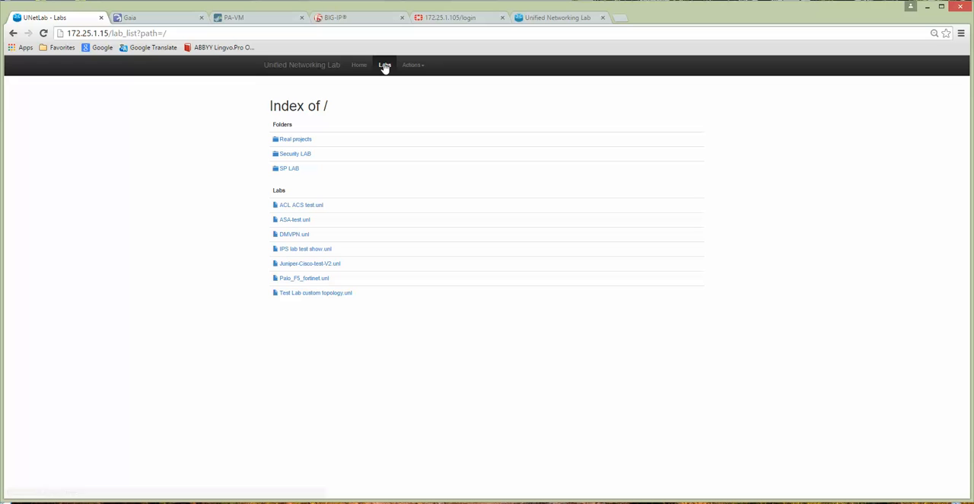
click(304, 279)
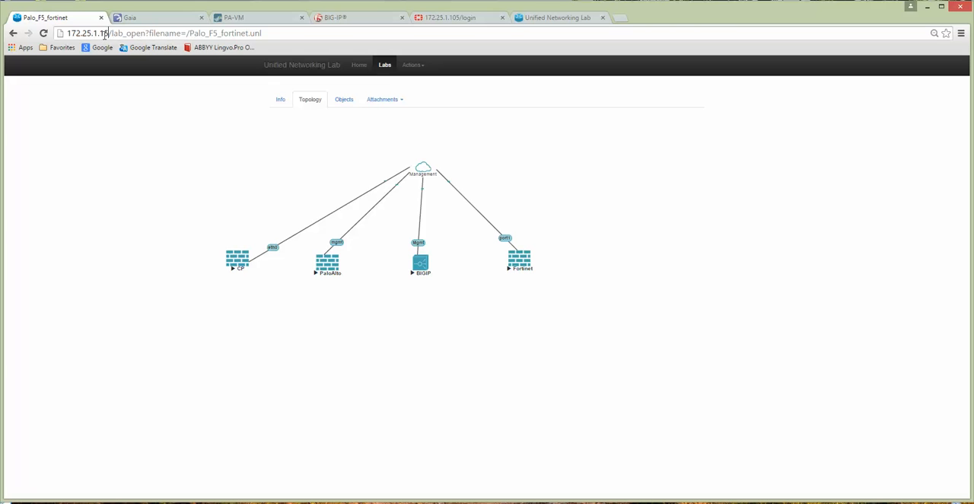
drag(106, 36, 67, 36)
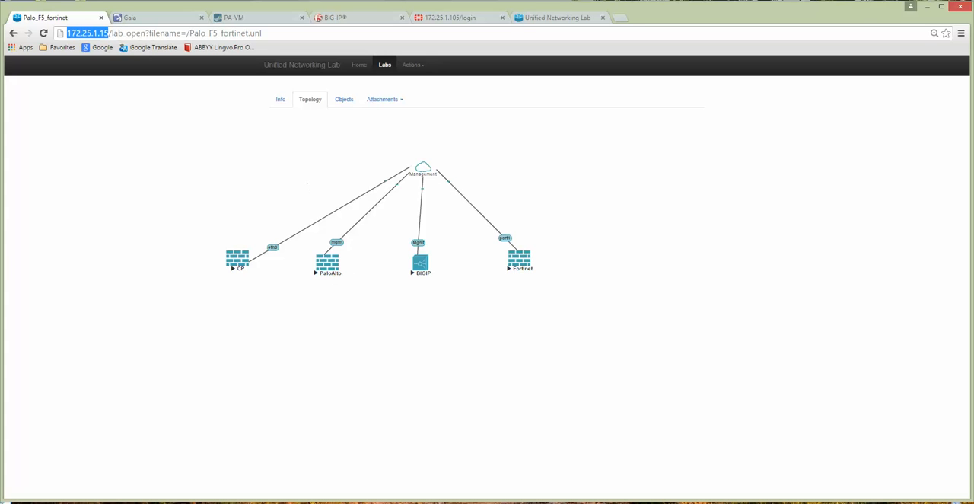
Step: Switch to the UNL UD machine in VMware Workstation and close the open ISEv 1.2 and ACS5.6 machine views
mouse_move(401, 501)
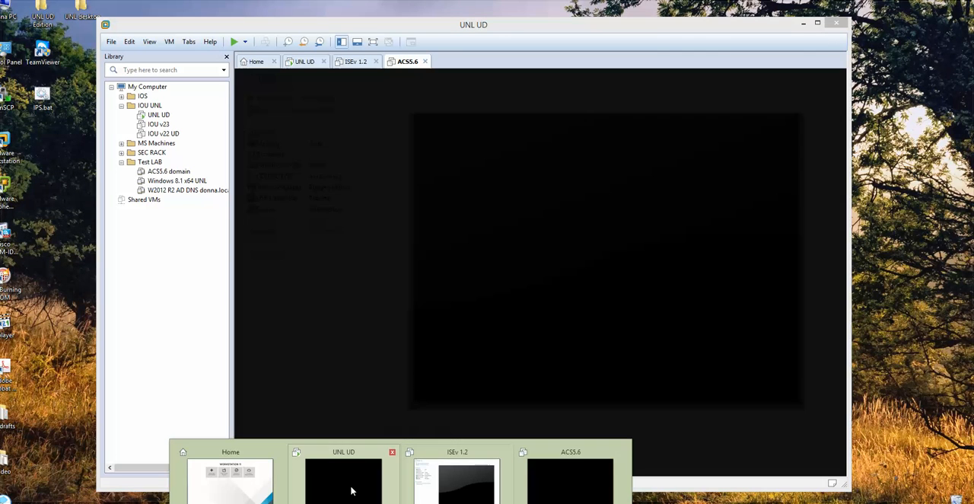
click(352, 490)
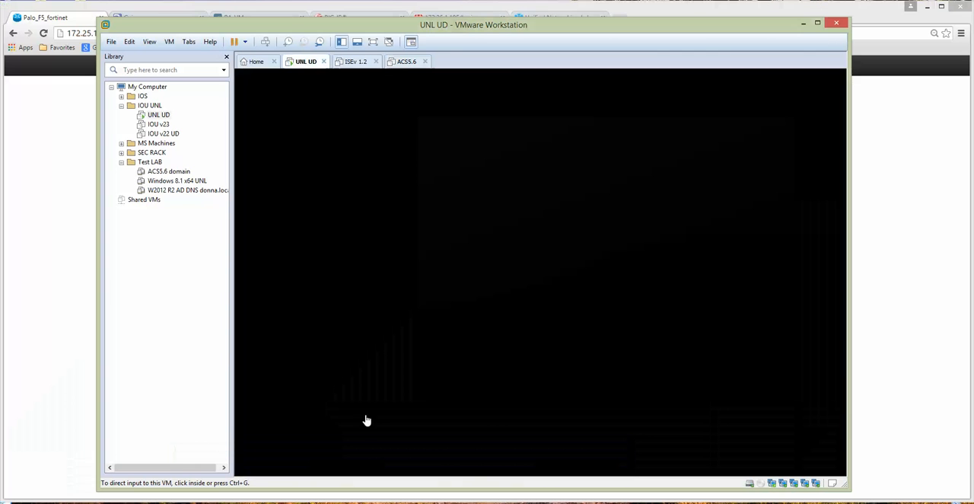
click(375, 62)
click(375, 62)
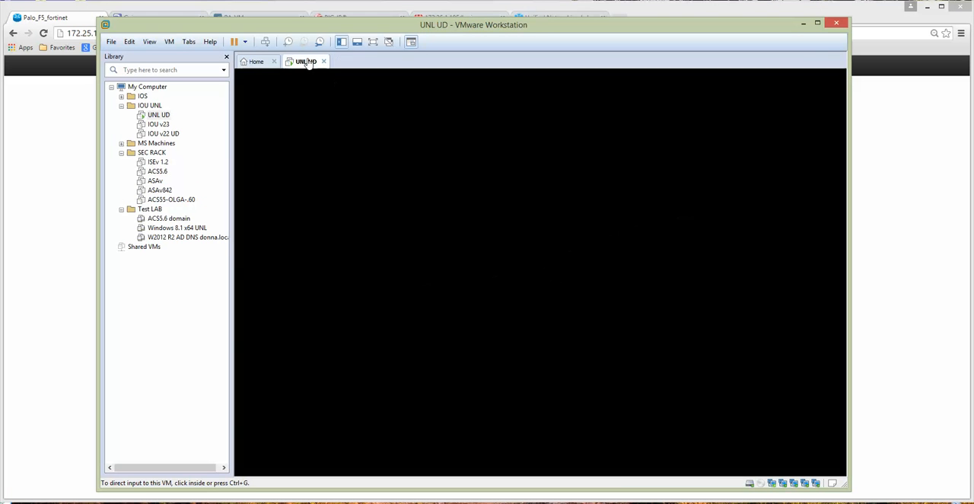
Step: Inspect the first network adapter in the UNL UD virtual machine's settings and leave without changing anything
right_click(303, 64)
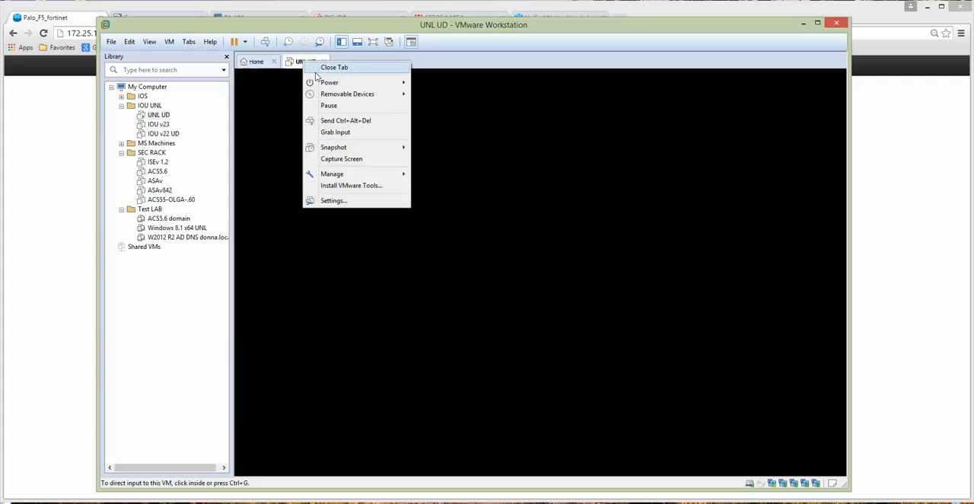
click(334, 205)
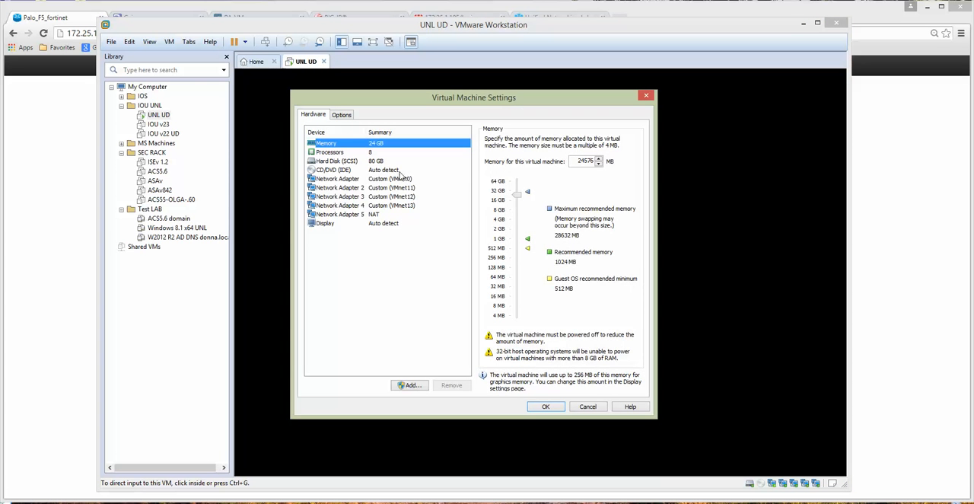
click(404, 179)
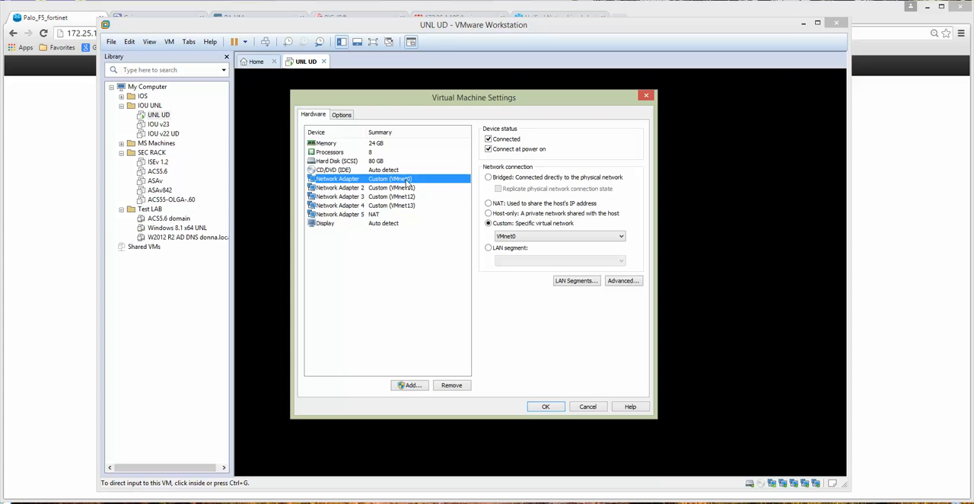
click(588, 407)
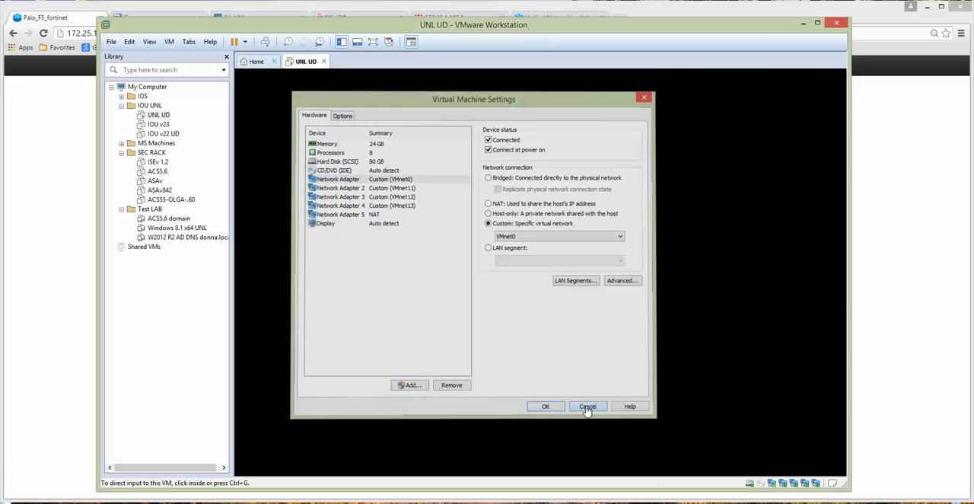
Step: Inspect VMnet0's bridging options in the Virtual Network Editor with administrator rights, cancel without changes and return to the browser
click(129, 42)
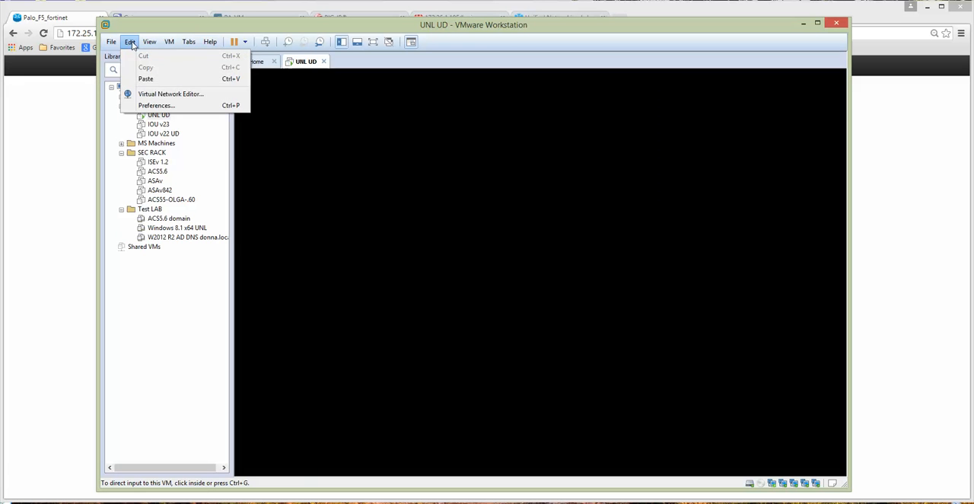
click(168, 95)
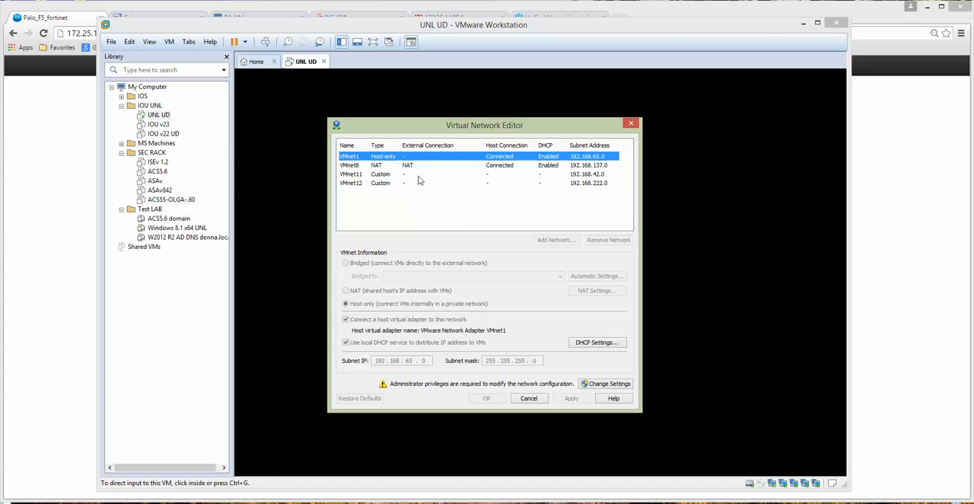
click(607, 384)
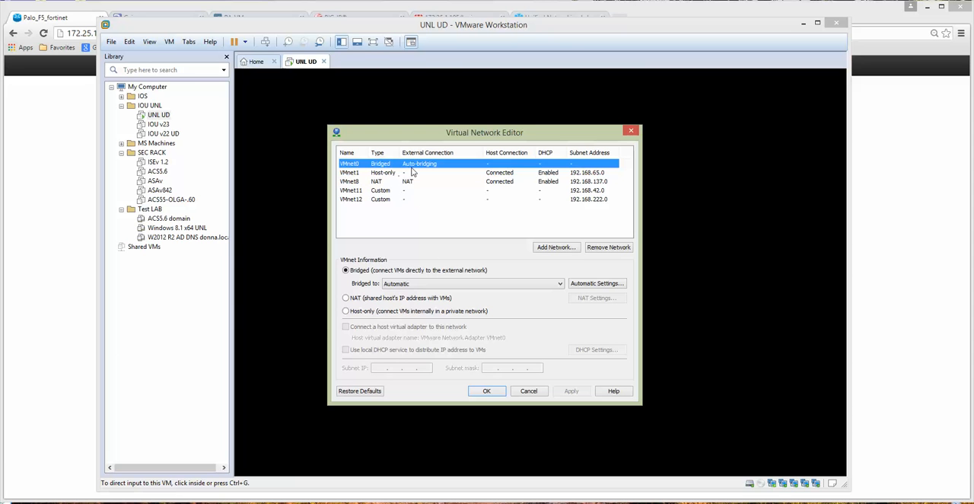
click(430, 284)
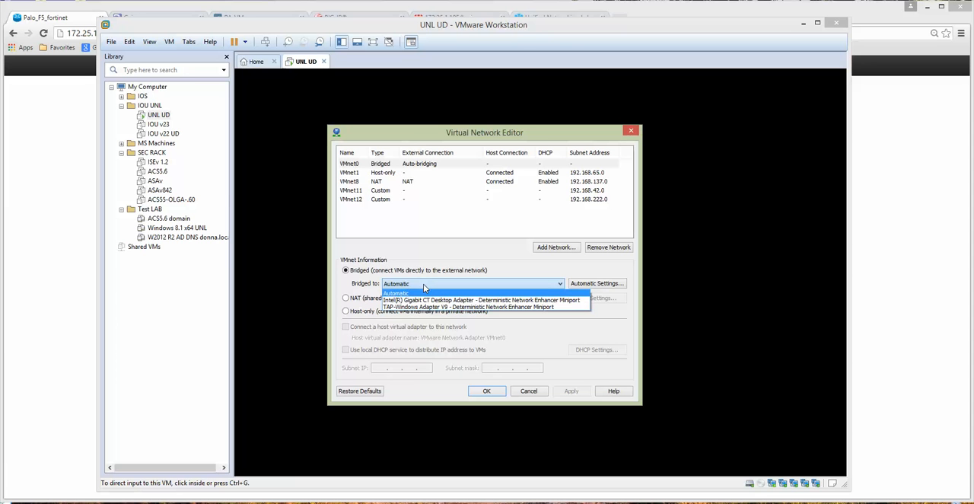
click(488, 262)
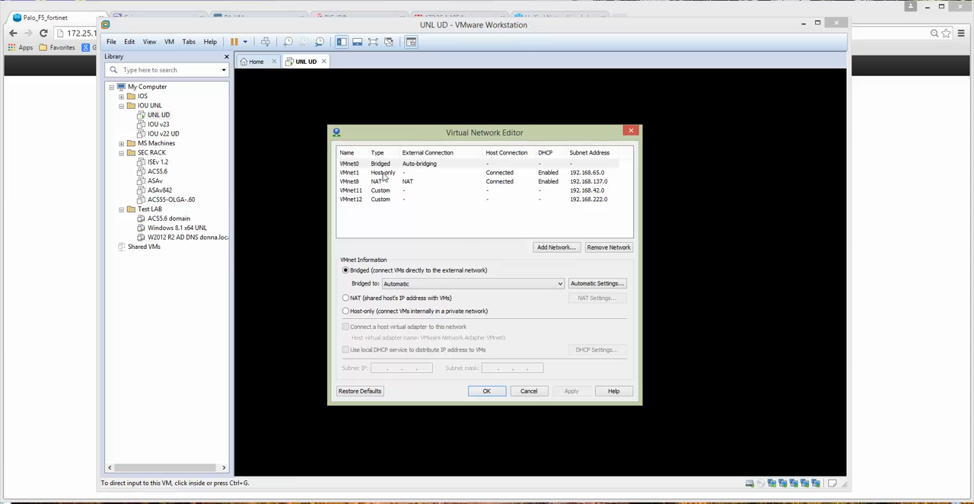
click(529, 392)
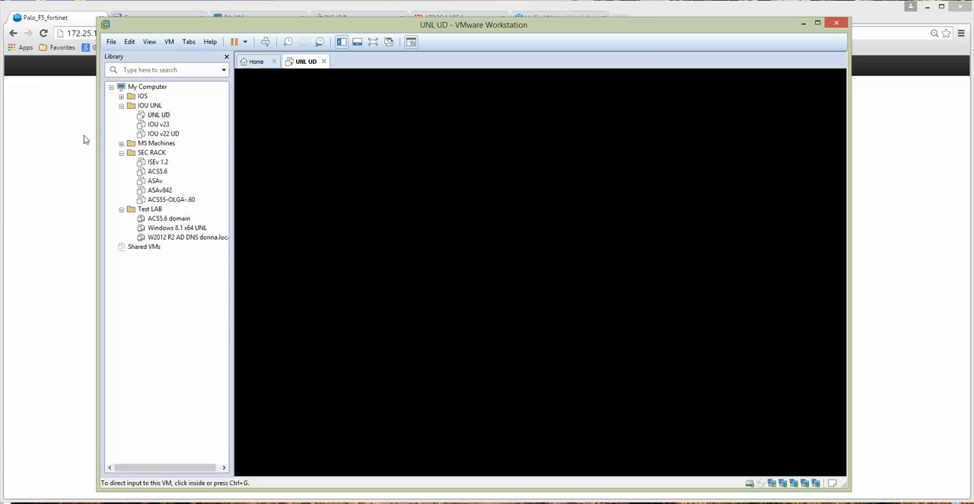
click(804, 24)
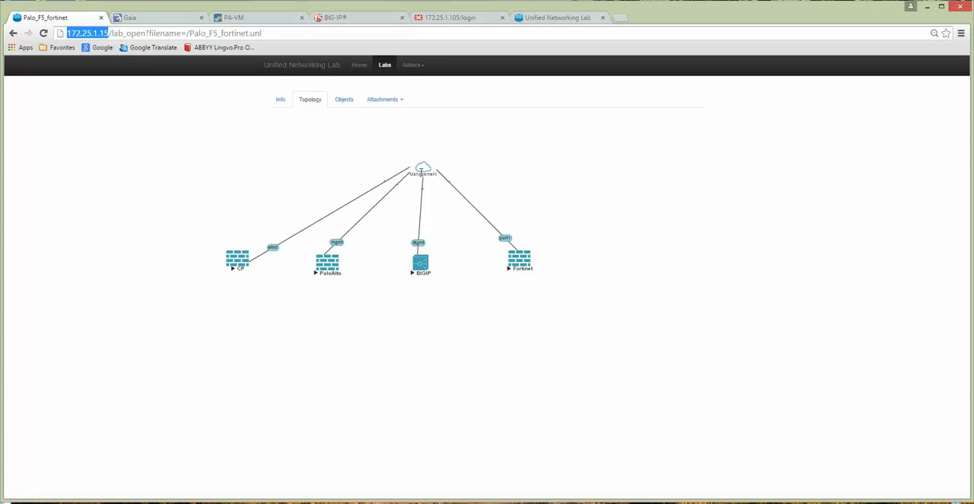
Step: Log in to the Check Point Gaia Portal with the user name admin and the account password
click(168, 23)
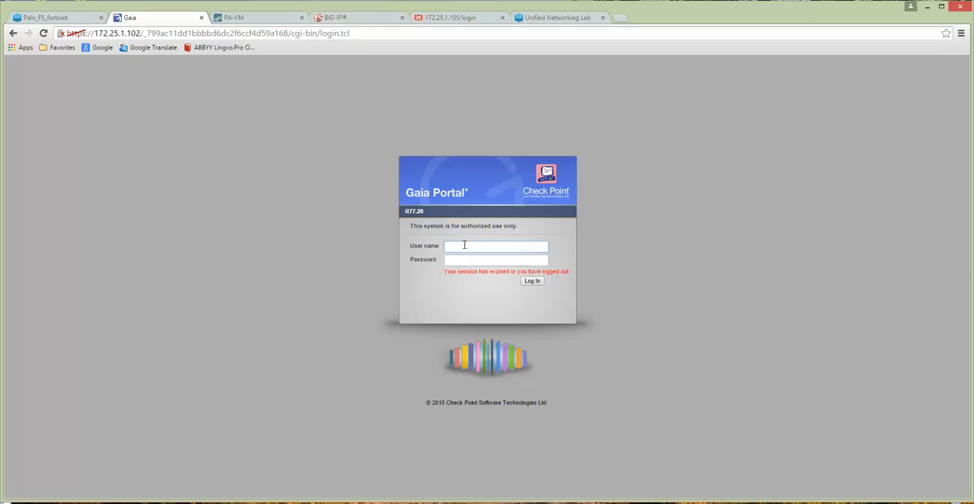
text(admin)
key(Tab)
text(••••)
key(Return)
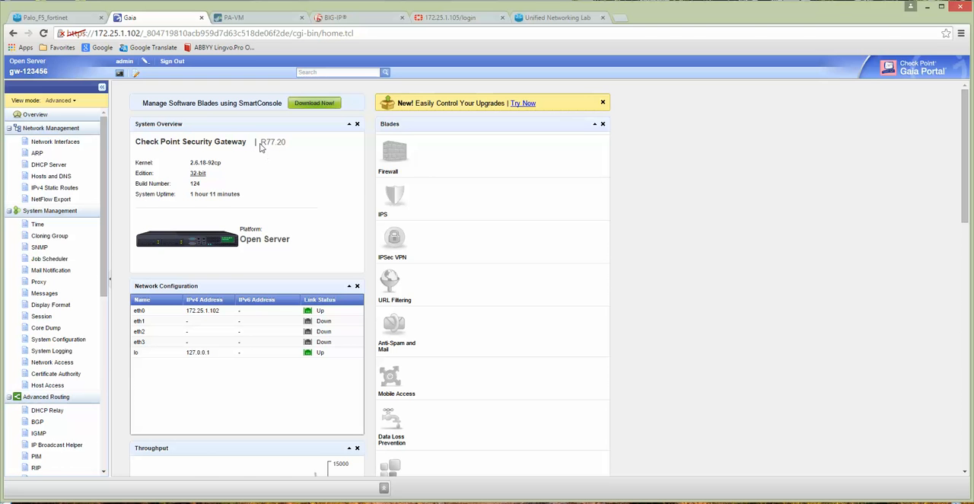
Step: Highlight the Check Point gateway's version on the overview and examine its license status on the Licenses page under Maintenance
drag(261, 142, 288, 142)
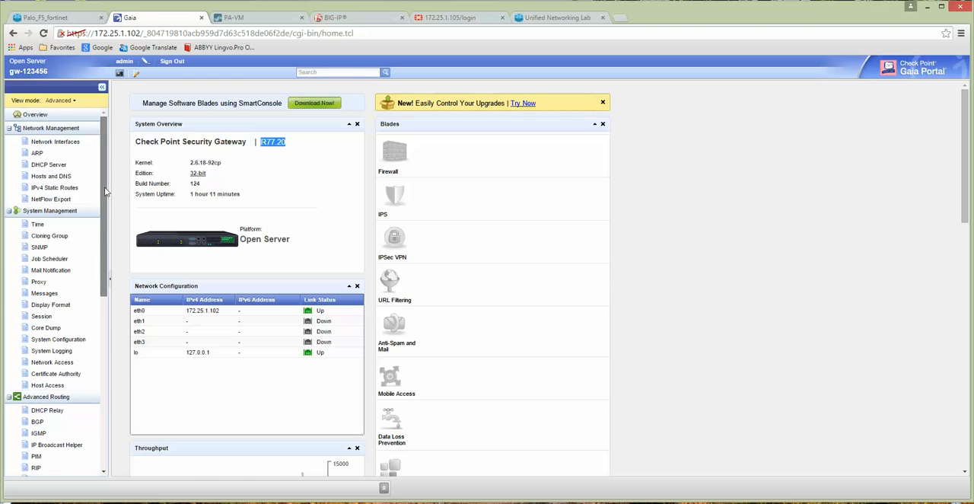
drag(103, 193, 103, 364)
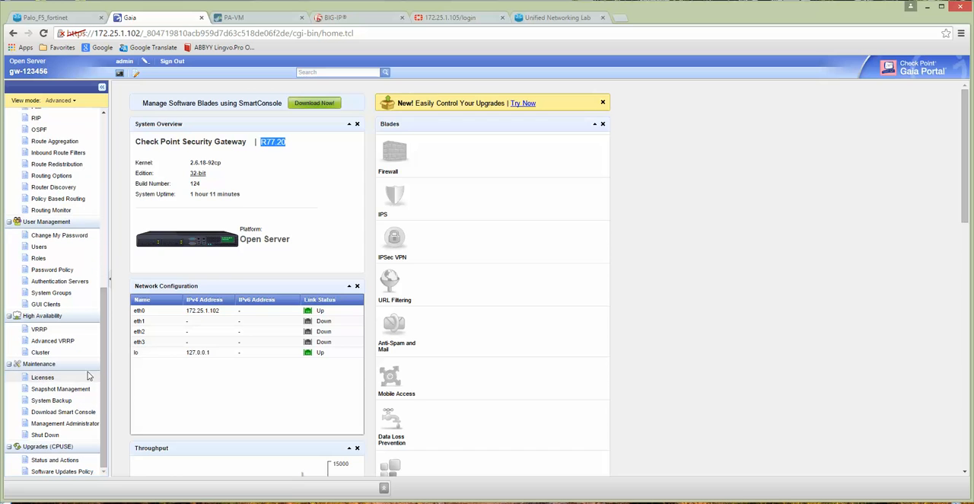
click(50, 378)
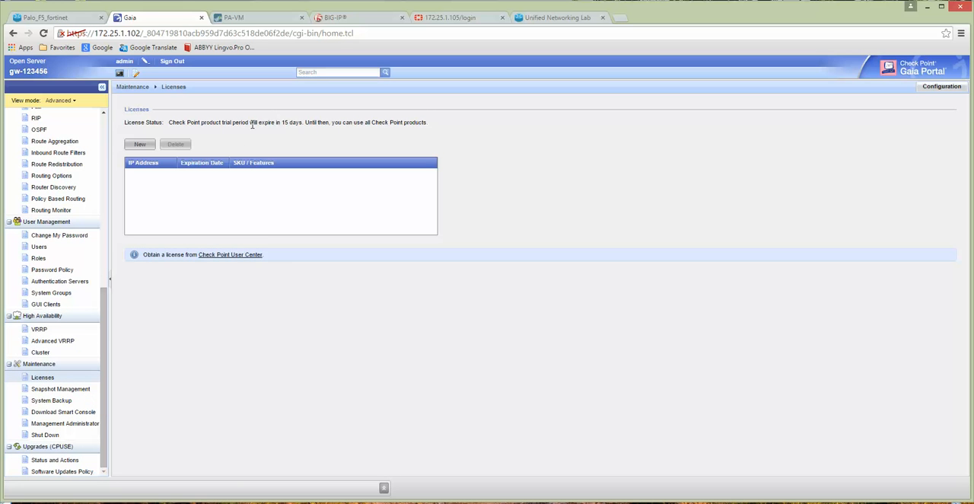
drag(250, 124, 430, 126)
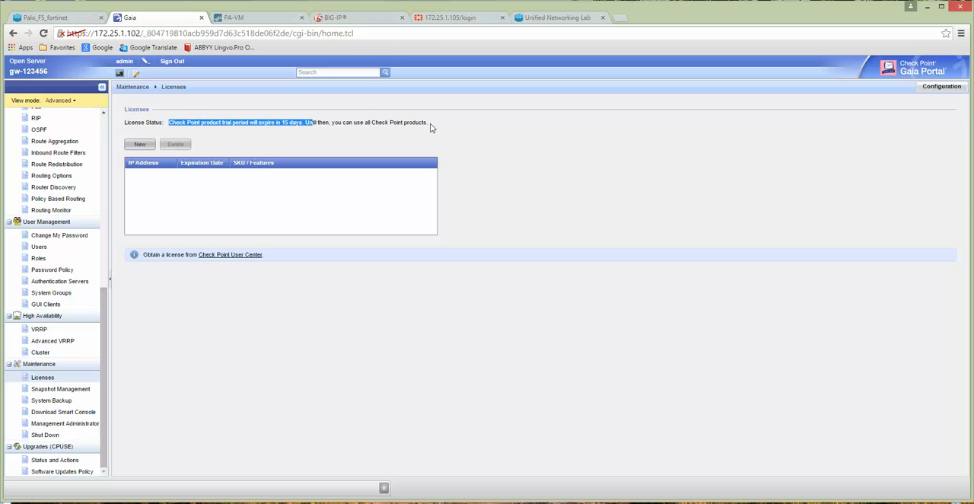
click(224, 124)
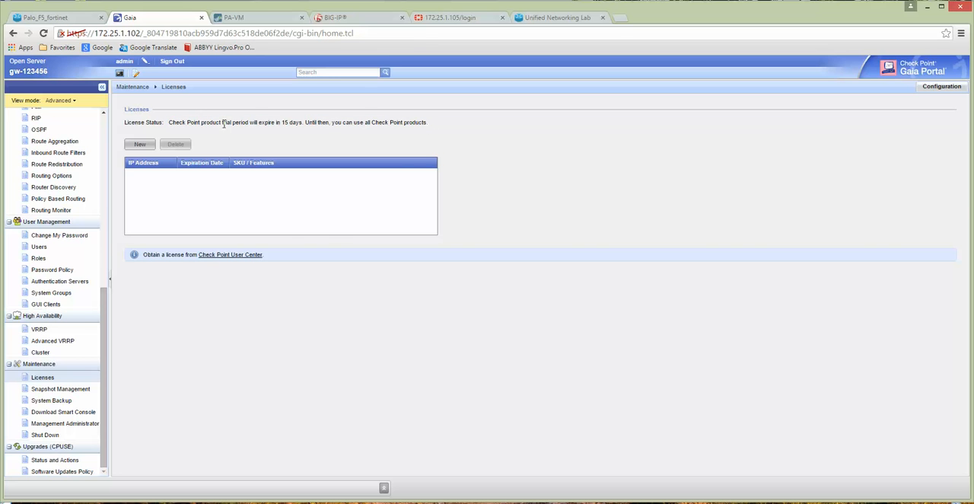
Step: Return to the Palo_F5_fortinet topology and check the available actions for the CP node without choosing one
click(64, 19)
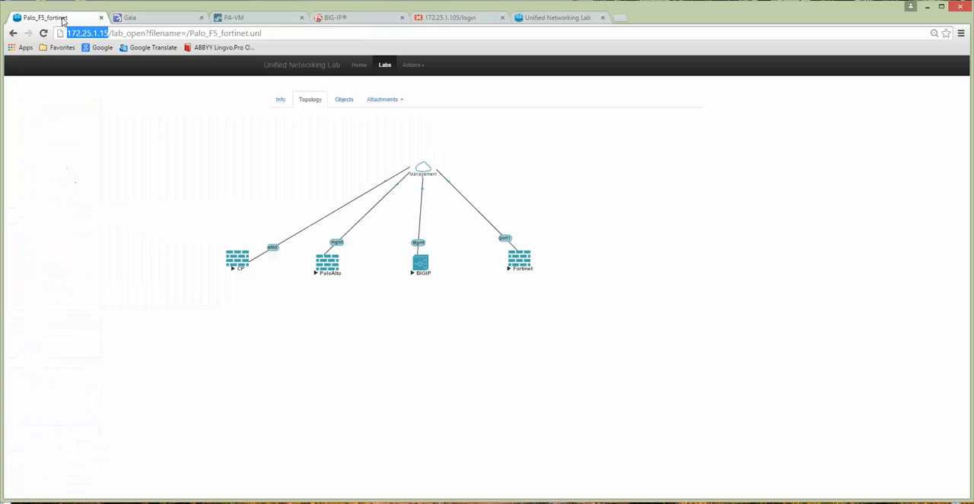
click(247, 260)
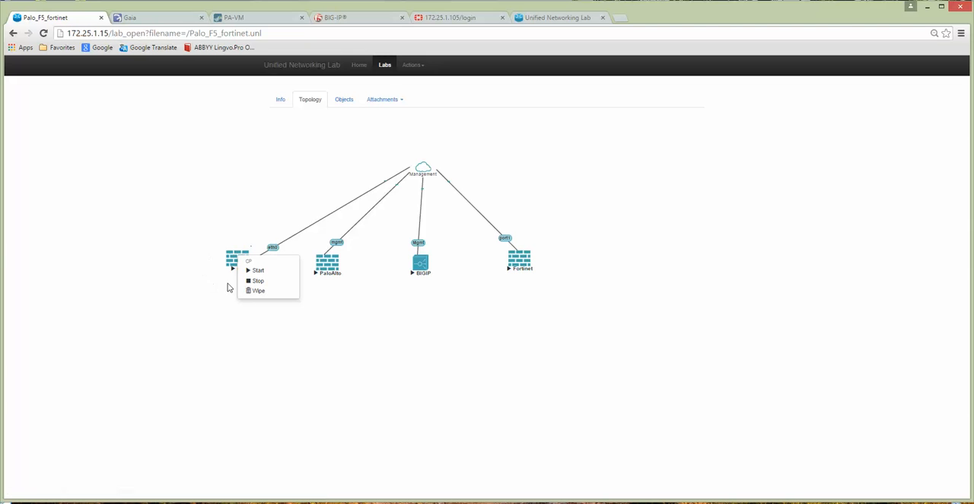
click(179, 166)
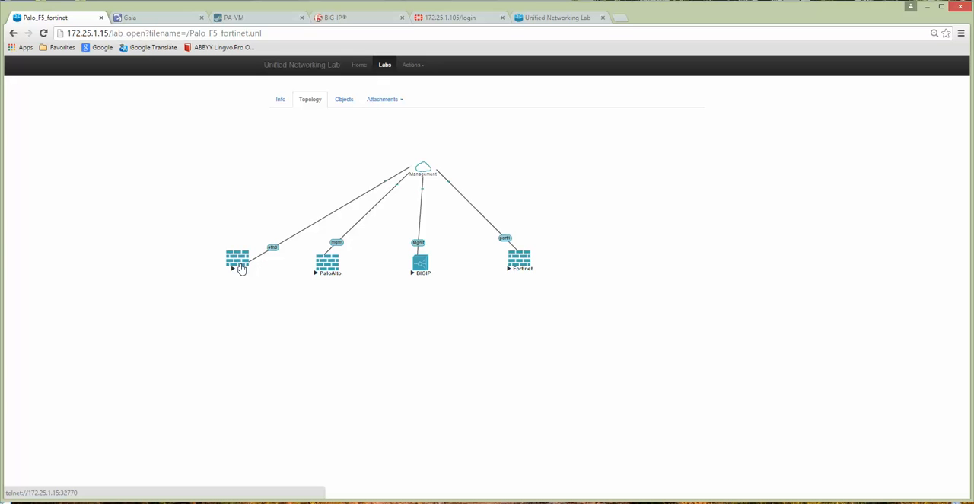
Step: Examine the Licenses page in the Palo Alto firewall's Device settings
click(260, 22)
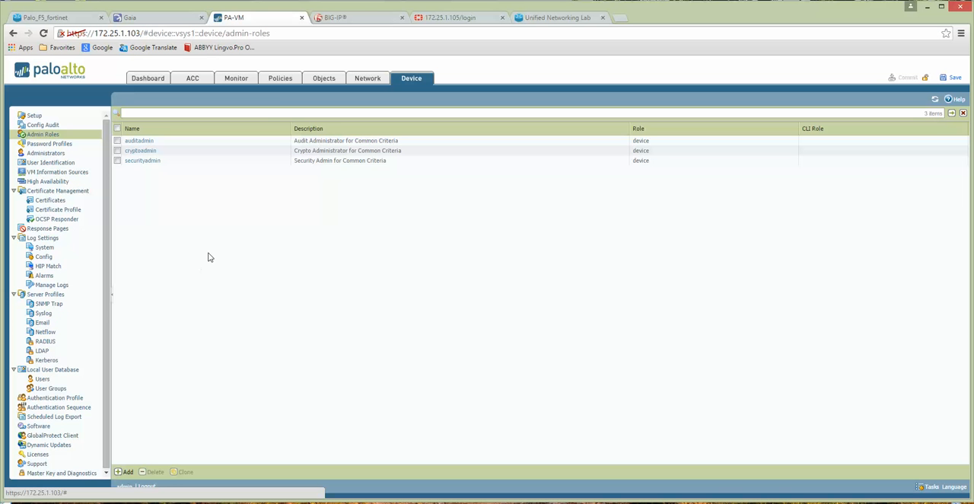
click(38, 455)
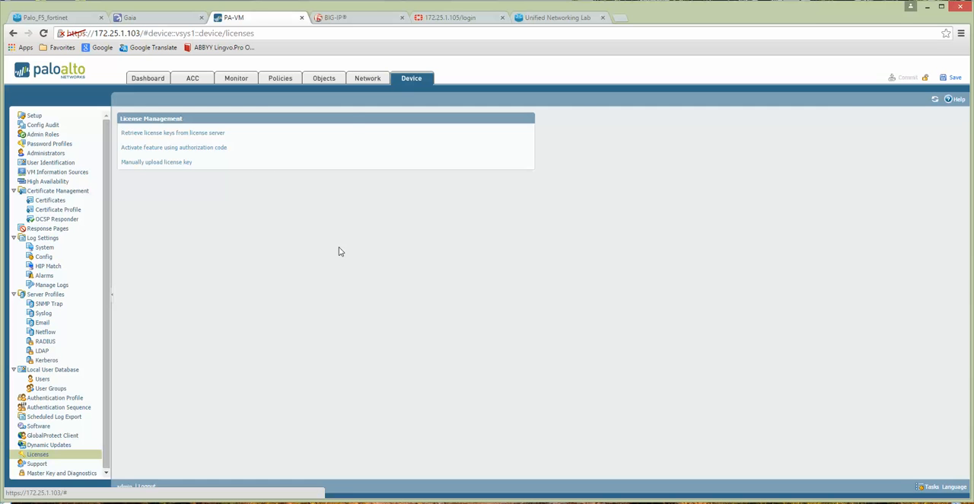
Step: Log in to the BIG-IP Configuration Utility again with the user name admin and the account password, and highlight the device's license notice
click(357, 20)
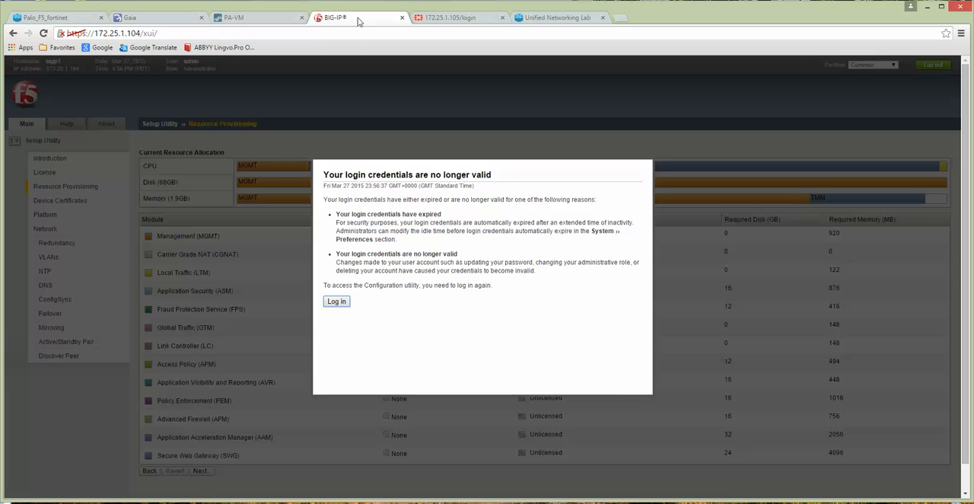
click(336, 301)
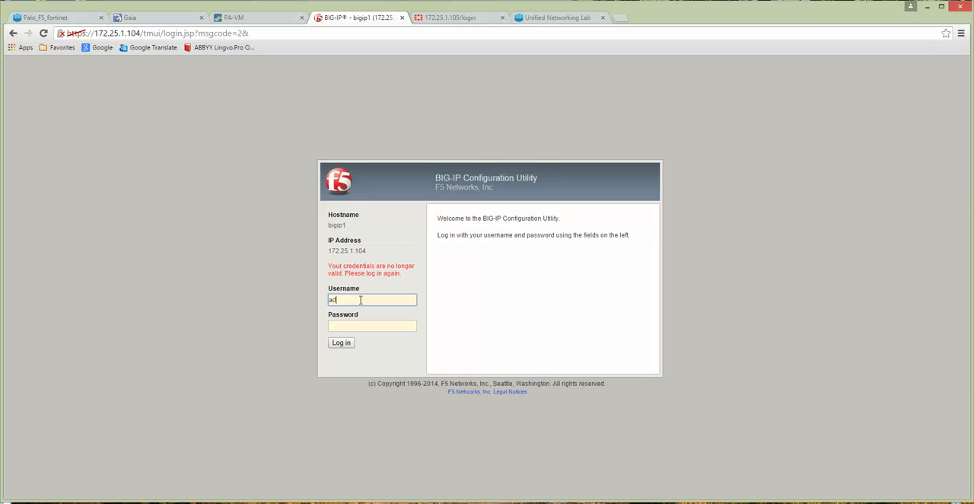
key(Tab)
text(admi)
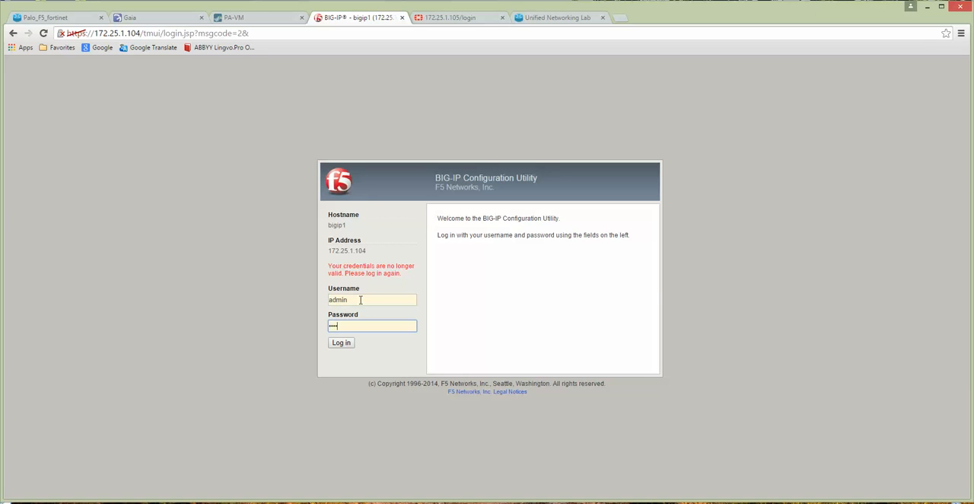
text(n)
key(Return)
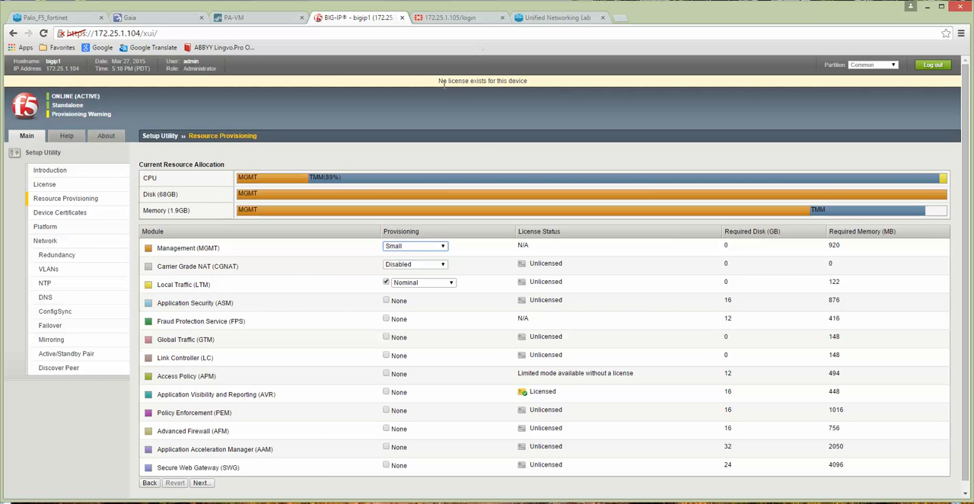
drag(439, 80, 530, 80)
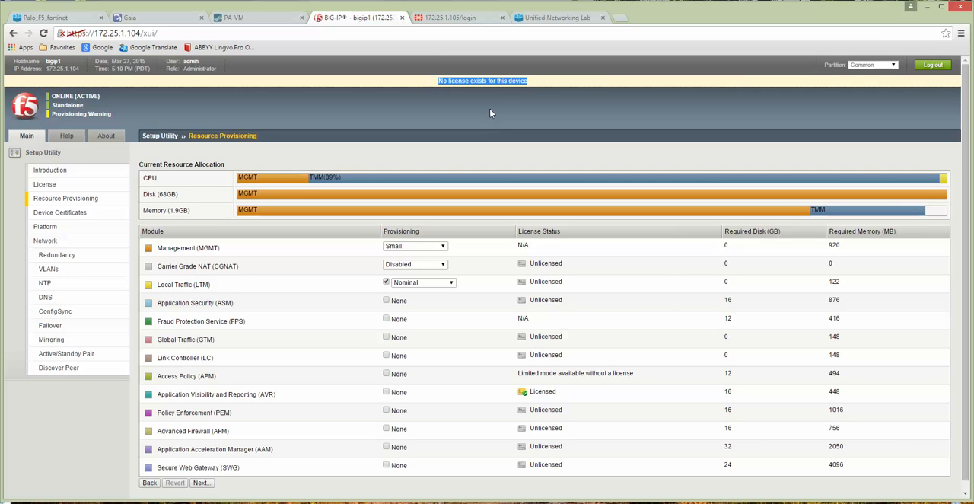
Step: Log in to the FortiGate web portal at 172.25.1.105 with the name admin, leaving the password field empty
click(472, 18)
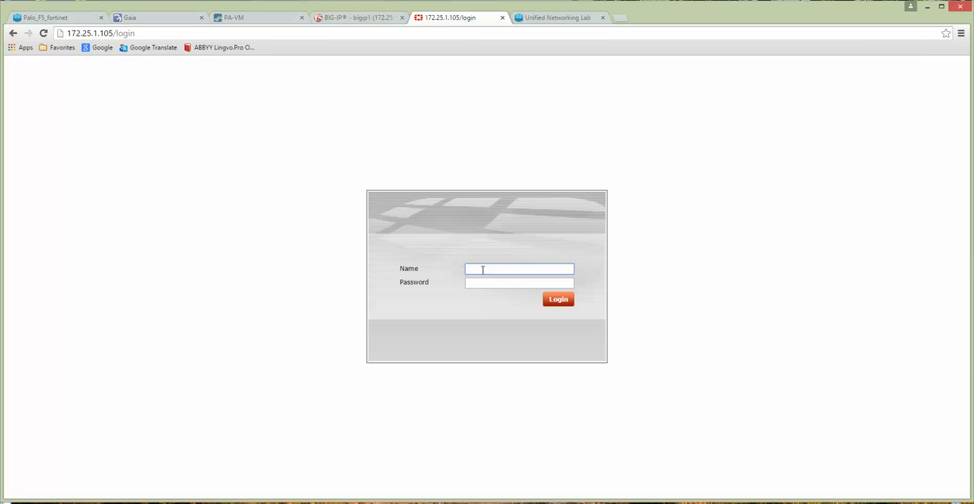
text(admin)
key(Return)
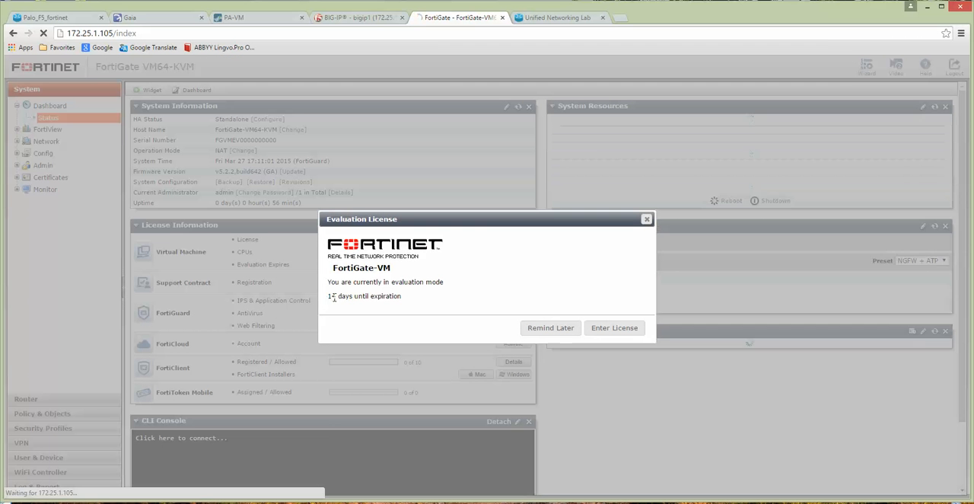
Step: Inspect the FortiGate evaluation license notice and its license upload page, go back and postpone the license reminder
drag(333, 298, 442, 303)
click(509, 276)
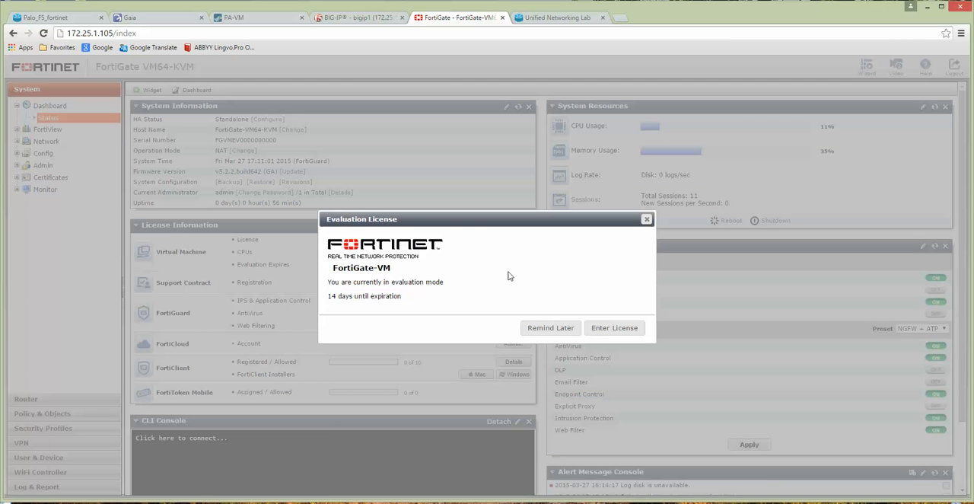
click(623, 330)
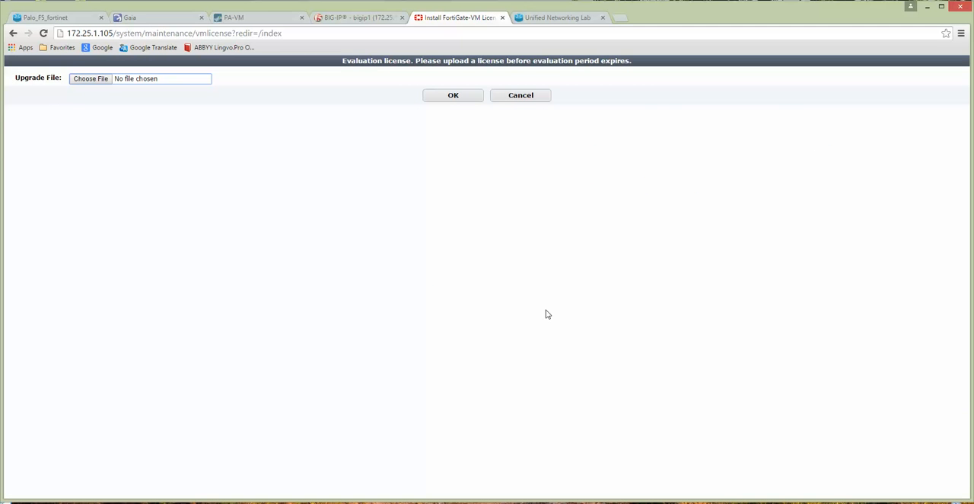
click(13, 33)
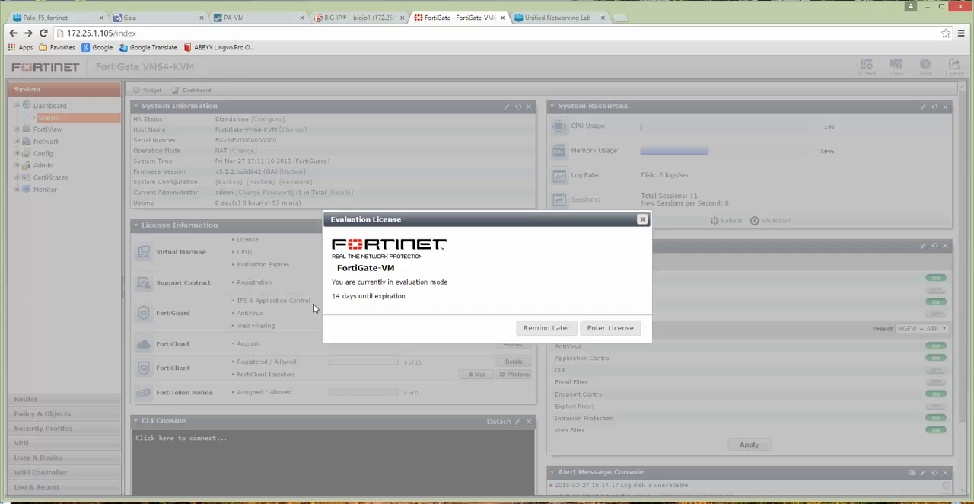
click(547, 328)
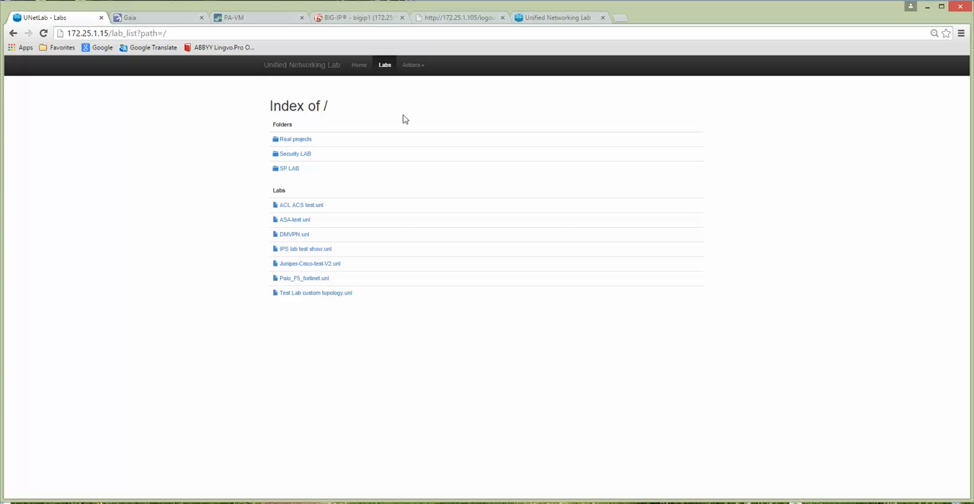
Step: Open the SP full Rack.unl lab from the SP LAB folder
click(289, 170)
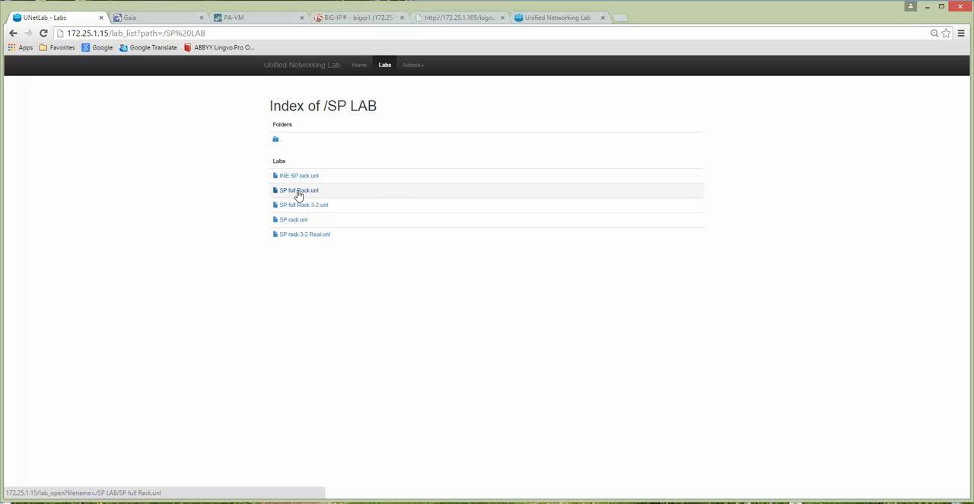
click(299, 195)
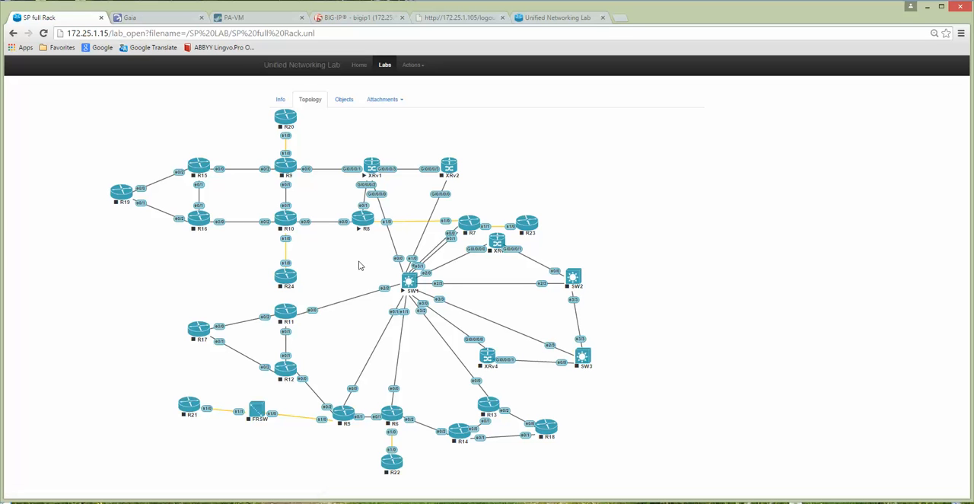
Step: Open the XRv1 node's console, then close that duplicate session and the terminal window holding the earlier sessions
click(372, 167)
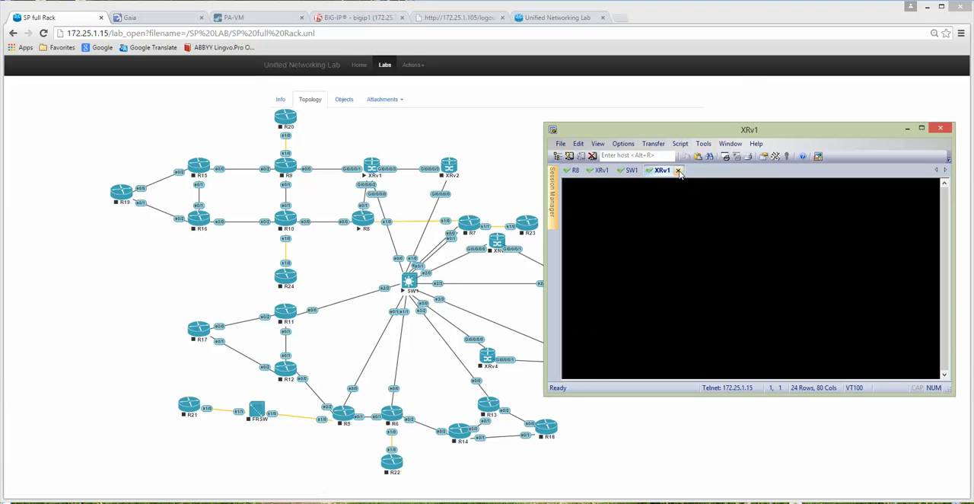
click(678, 170)
click(941, 128)
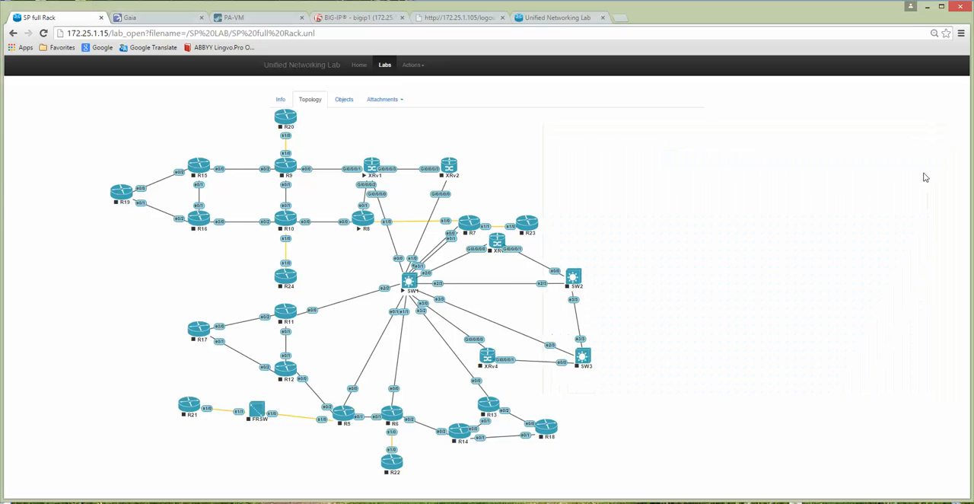
Step: Open a fresh console to the XRv1 node and display its software version with sh ver
click(372, 170)
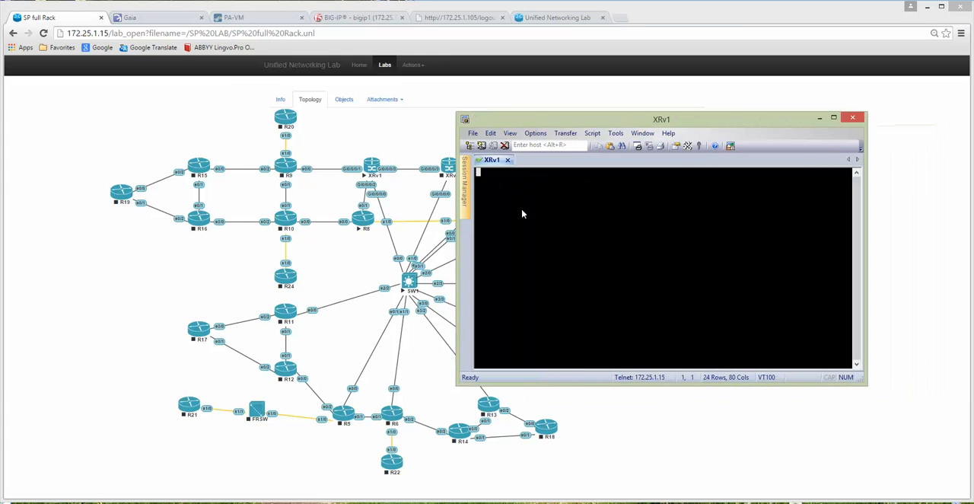
key(Return)
key(Return)
key(Return)
key(Return)
key(Return)
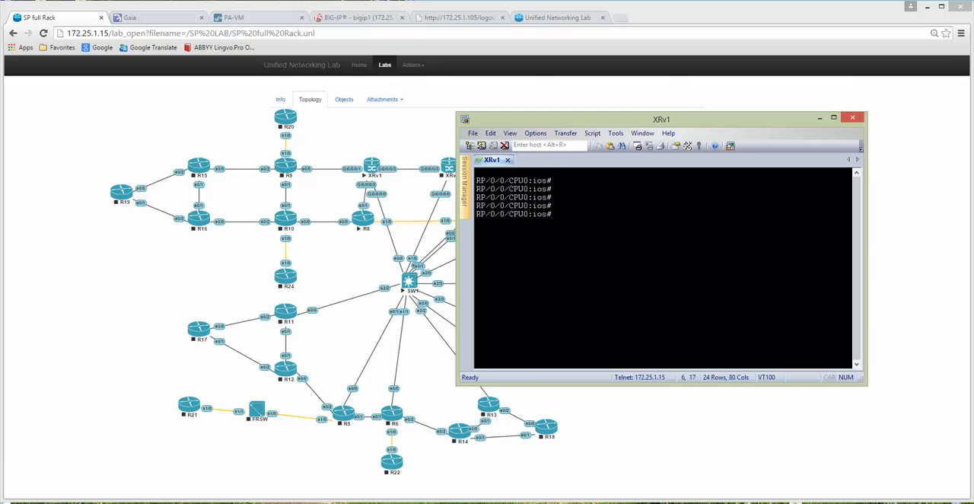
text(sh ver)
key(Return)
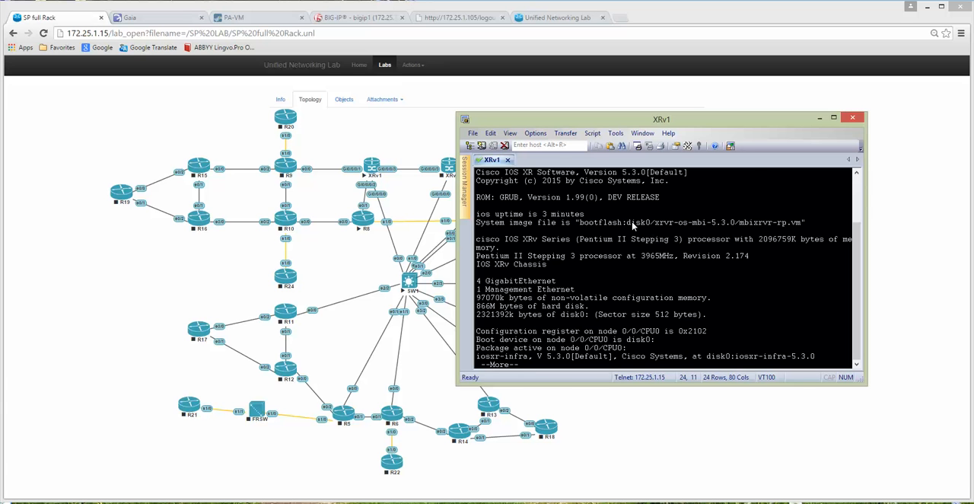
Step: Highlight the system image file in XRv1's version output and page through the package list to its end
drag(646, 223, 763, 223)
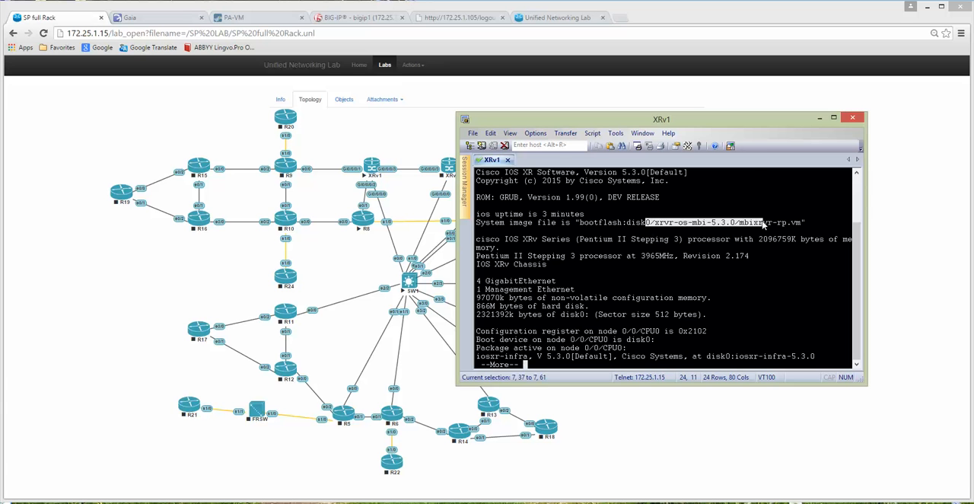
click(690, 262)
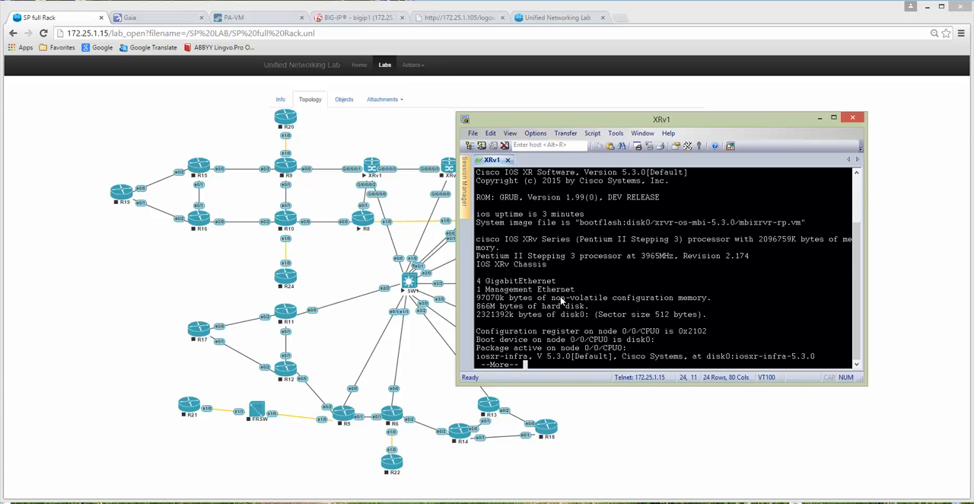
key(space)
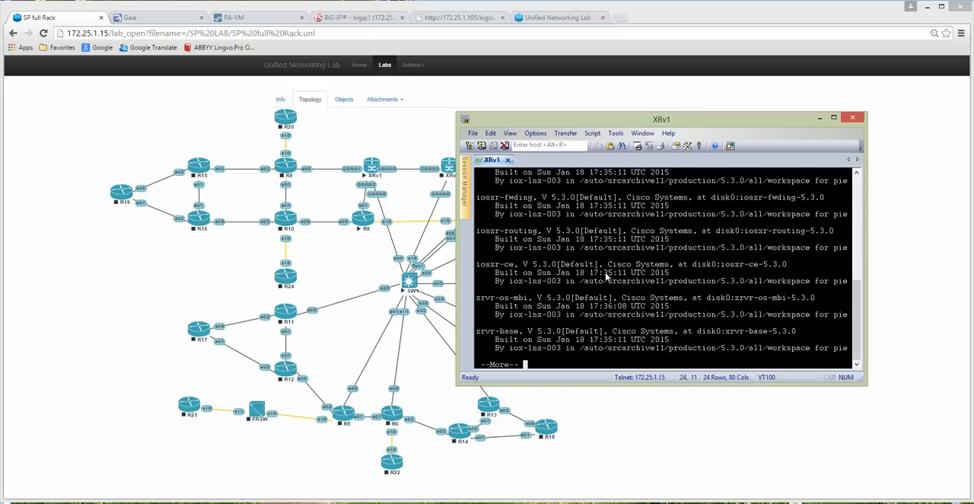
key(space)
key(space)
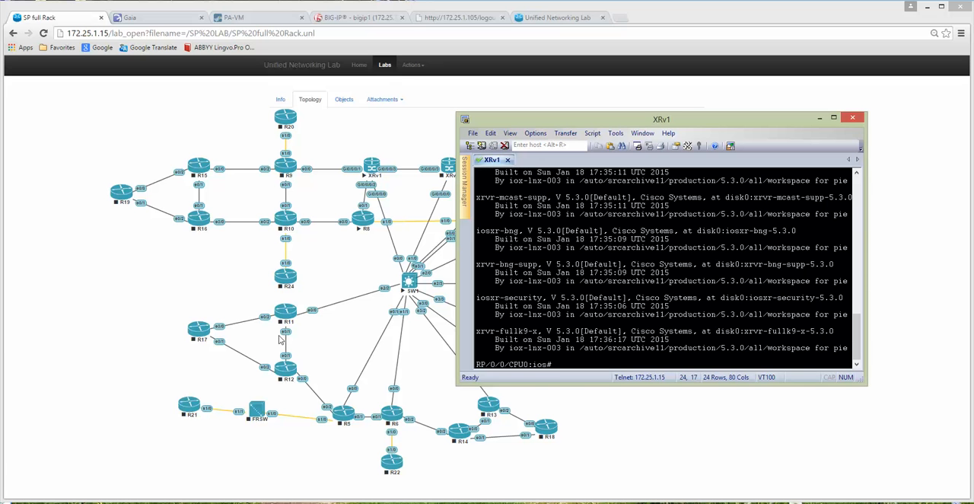
Step: Open the R8 router's console from the topology and display its software version with sh ver
click(115, 264)
click(362, 221)
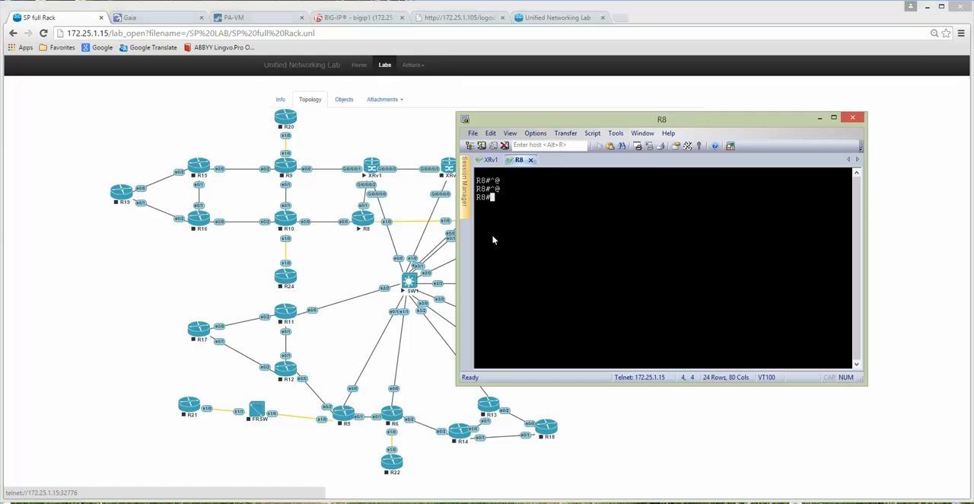
key(Return)
key(Return)
text(sh ver)
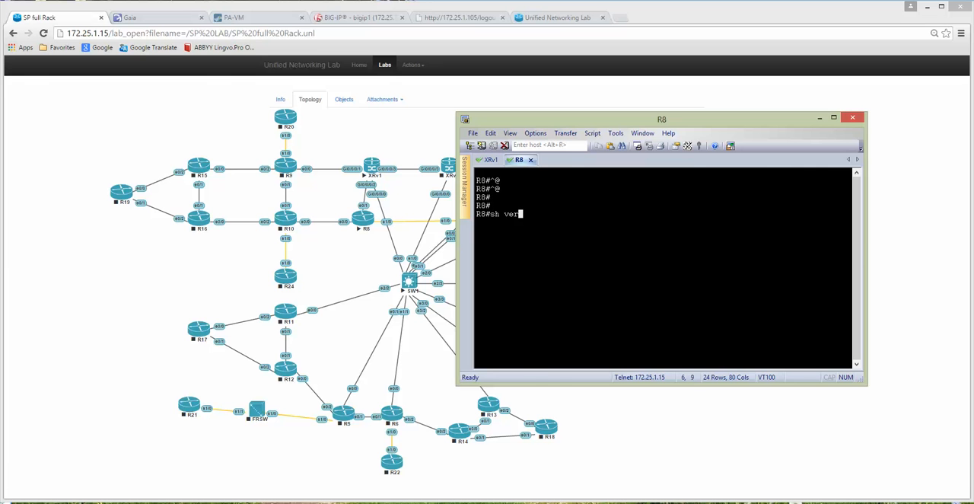
key(Return)
Step: Review the start of R8's version output and highlight the Cisco IOS software and compile date lines
scroll(523, 234, up, 1)
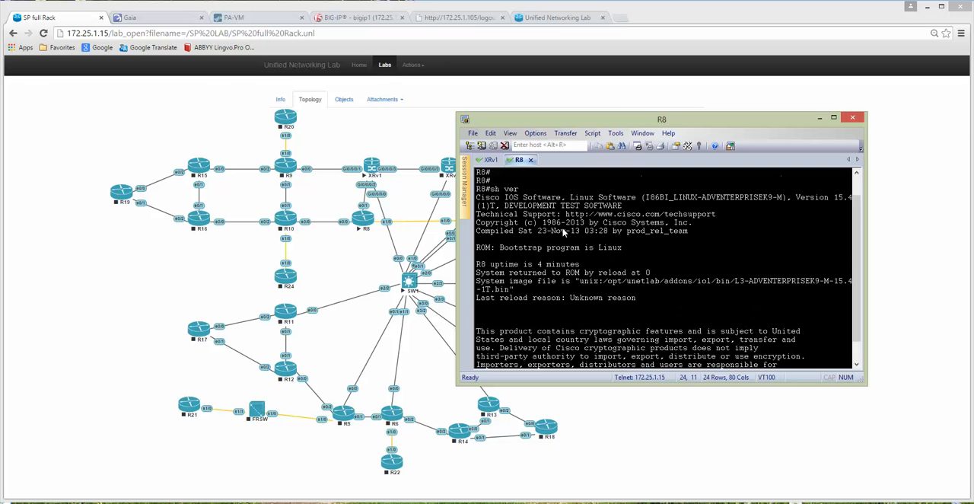
drag(794, 198, 689, 231)
click(653, 311)
drag(543, 199, 734, 246)
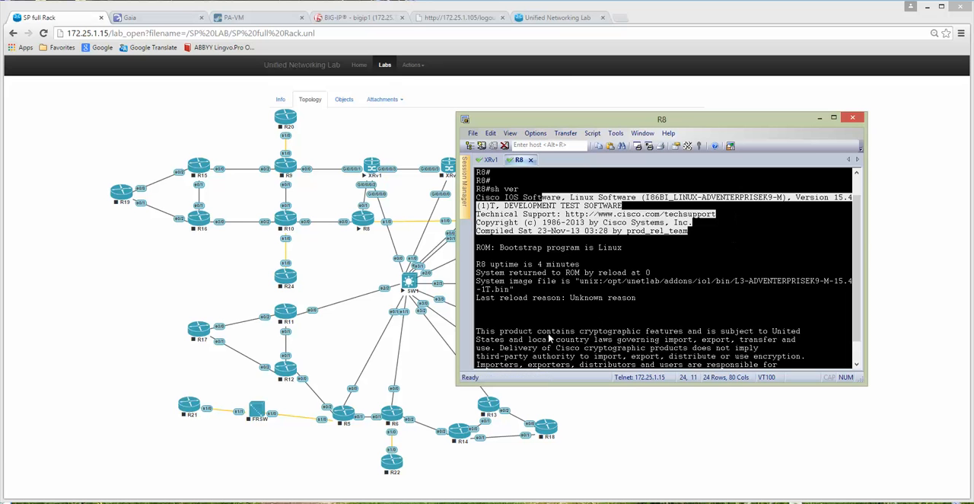
Step: Open the SW1 switch's console, page through its running configuration with sh run and quit the listing
click(415, 127)
click(411, 287)
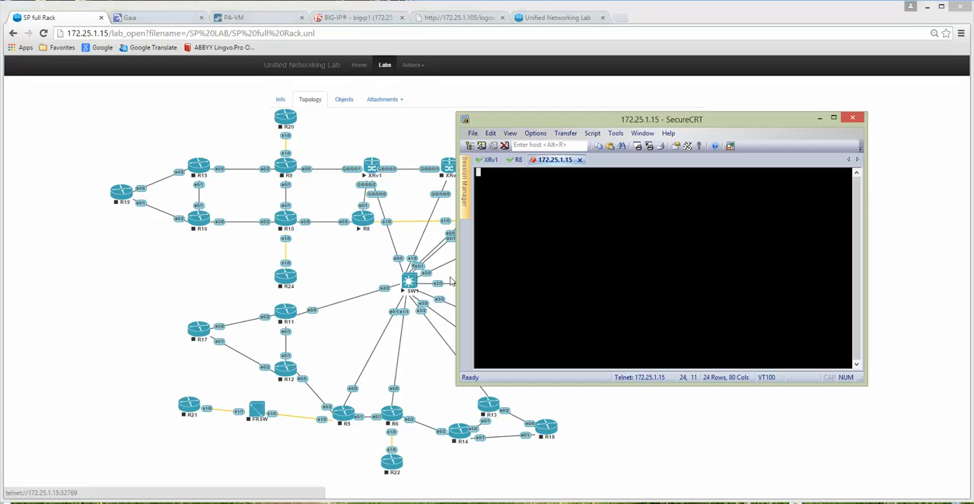
text(sh run)
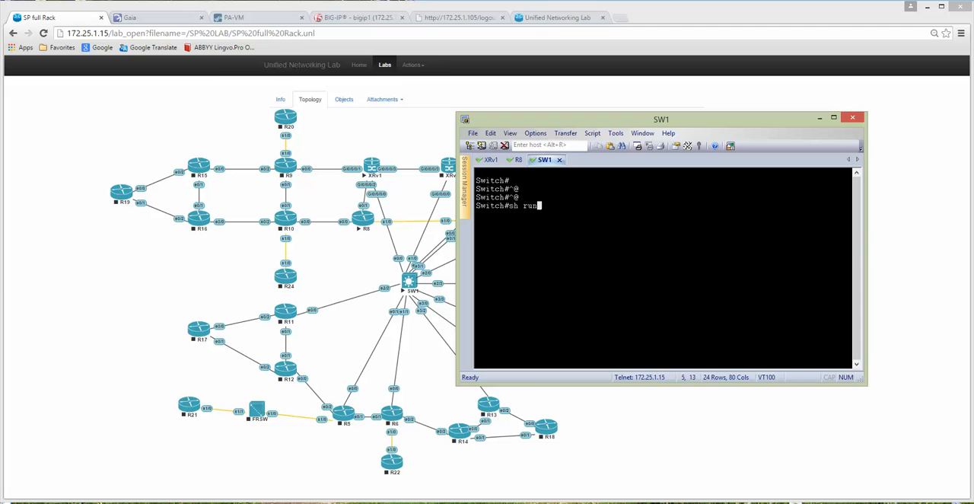
key(Return)
key(space)
key(space)
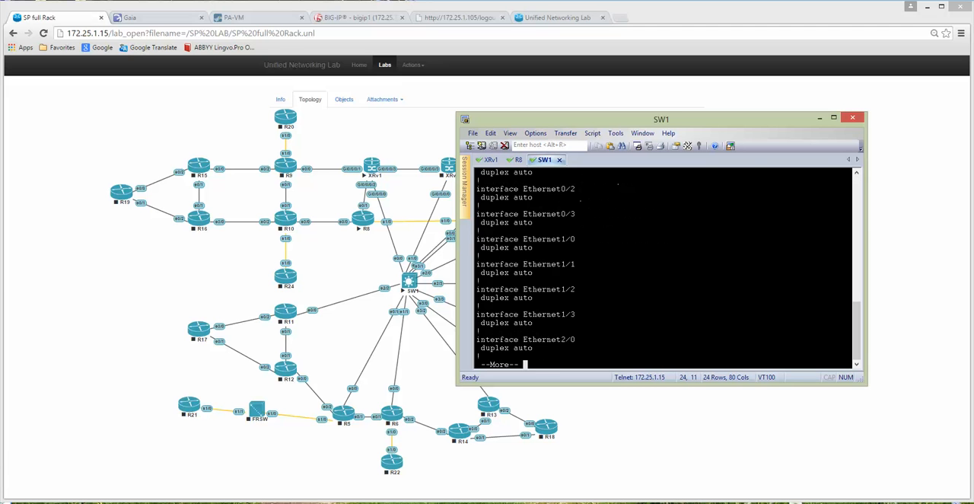
text(q)
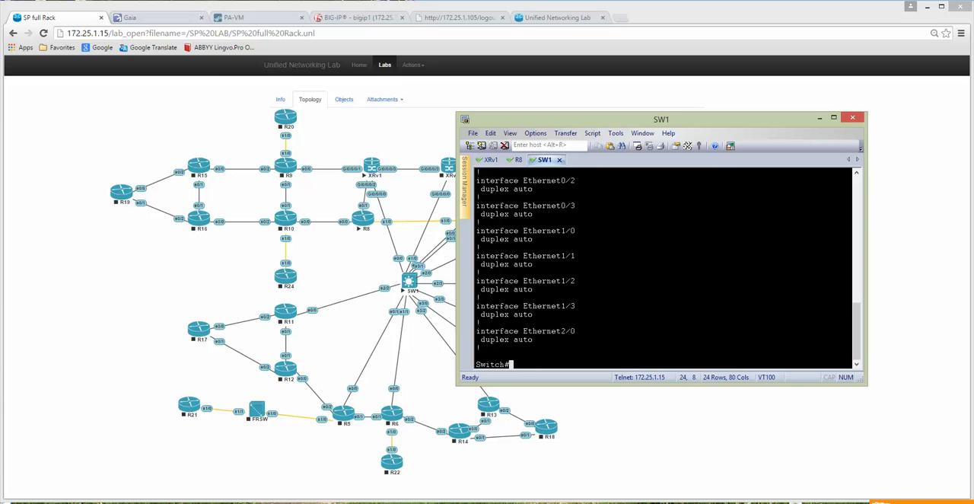
text(sh ver)
Step: Display SW1's software version with sh ver and highlight the Cisco IOS software details at the start of the output
key(Return)
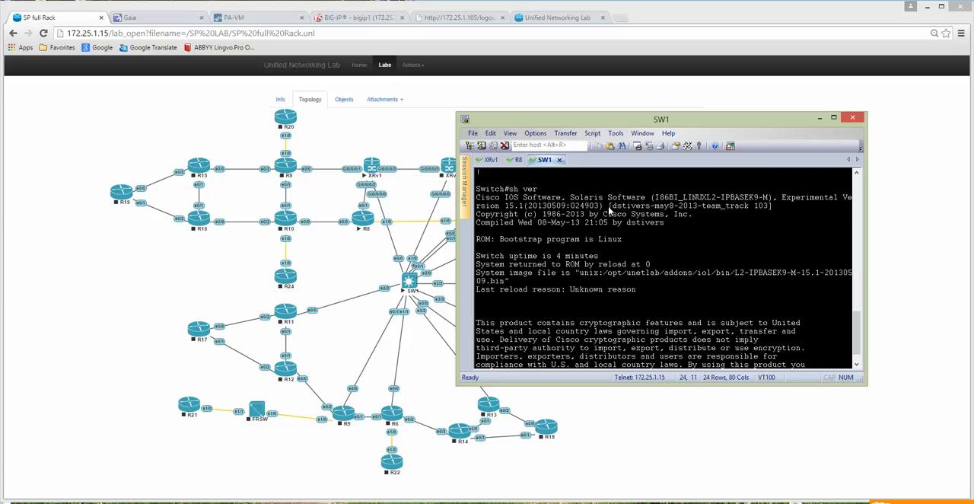
drag(609, 207, 766, 249)
click(659, 250)
drag(477, 197, 648, 199)
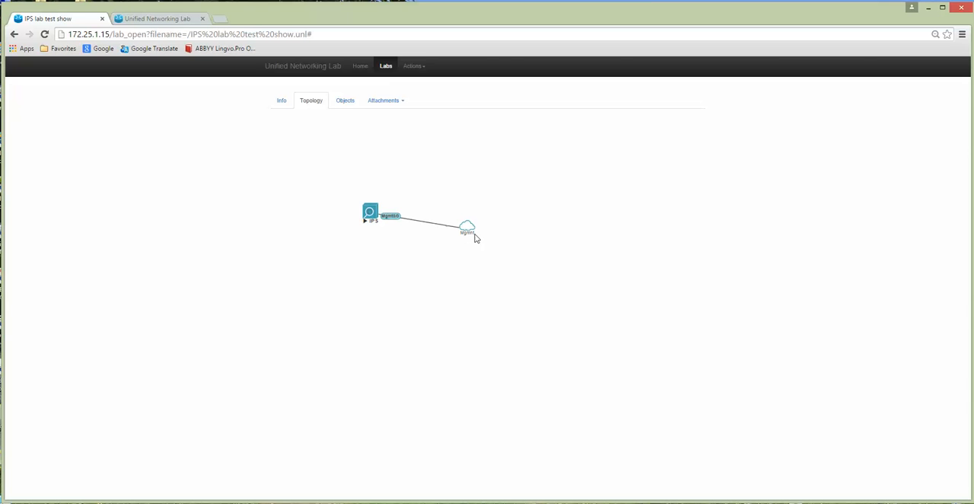
Step: Show the IPS node's configuration in its console with sh config and highlight the version and host-ip entries
click(370, 215)
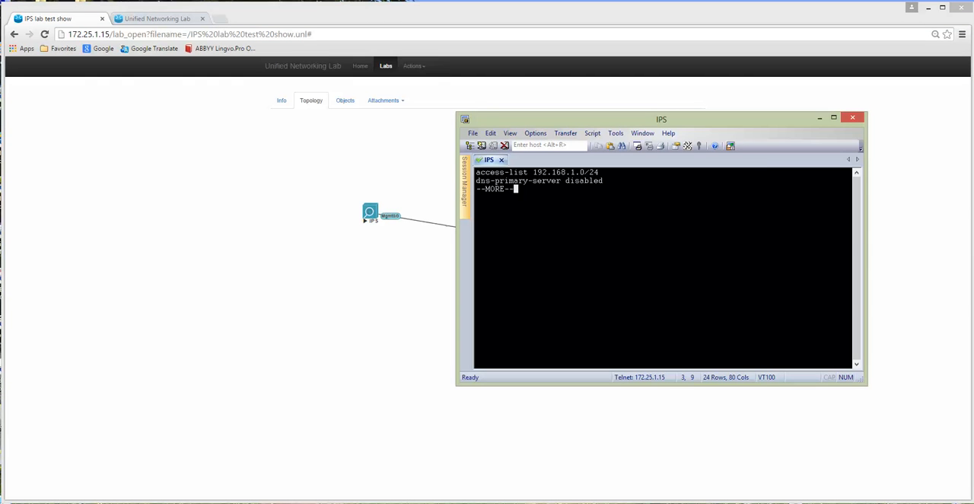
key(space)
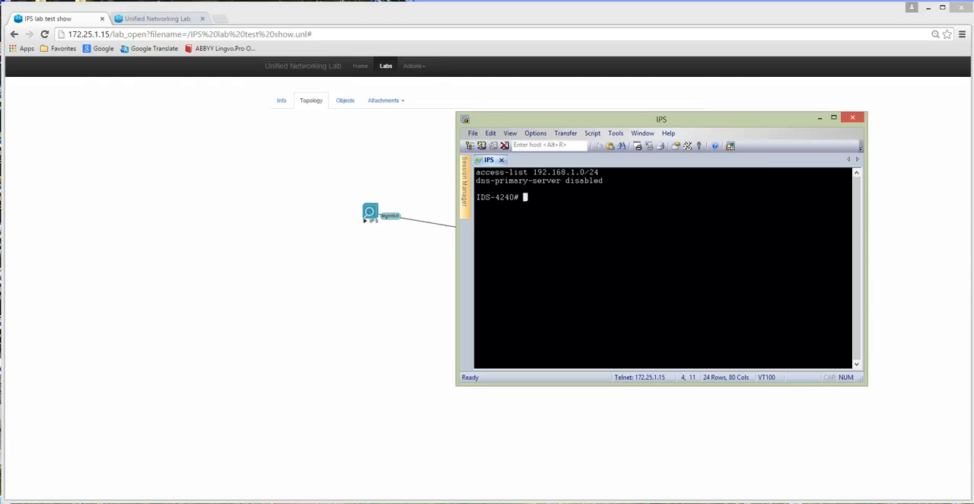
text(sh config)
key(Return)
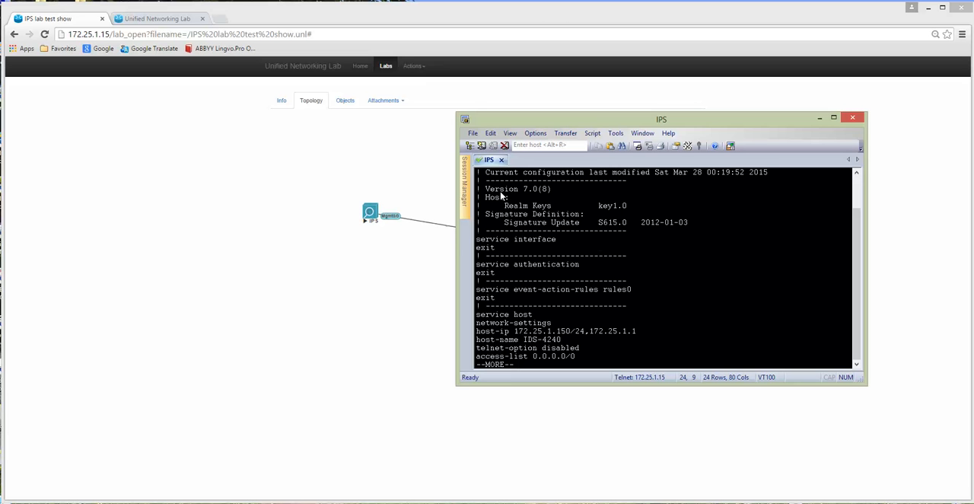
drag(488, 193, 552, 190)
drag(518, 332, 639, 333)
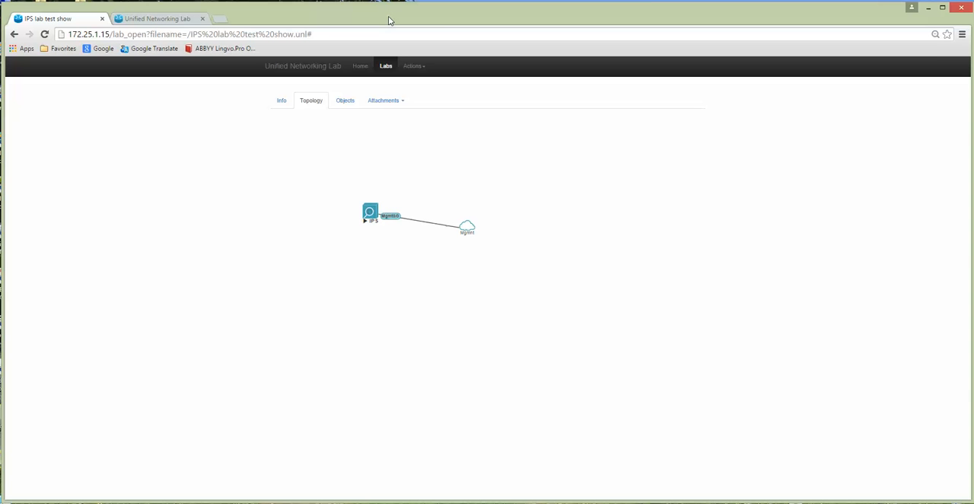
Step: Run the IPS.bat desktop file and log in to 172.25.1.150 as cisco with the account password, accepting the unverified certificate
drag(395, 21, 450, 29)
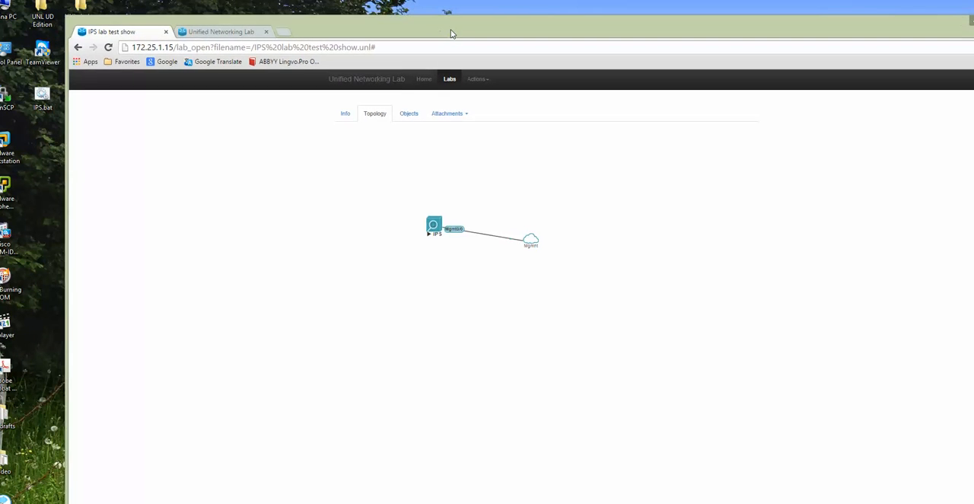
double_click(42, 98)
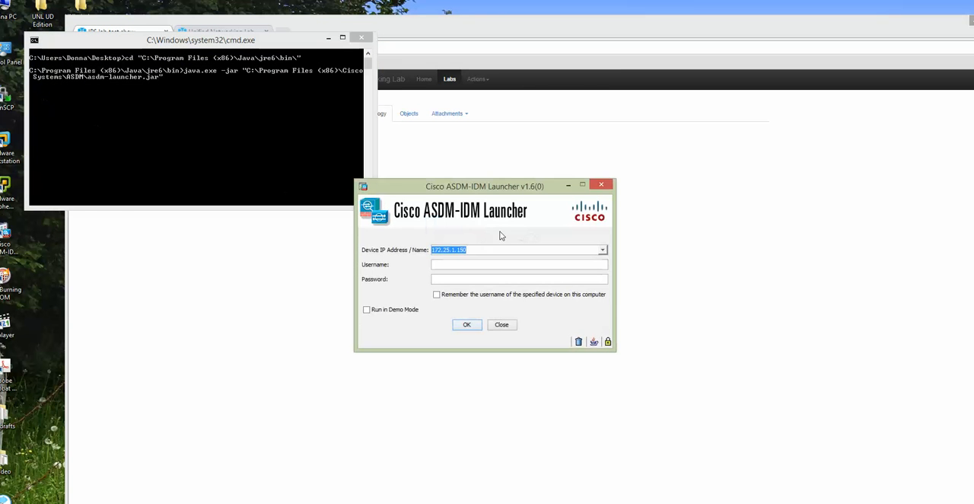
click(481, 250)
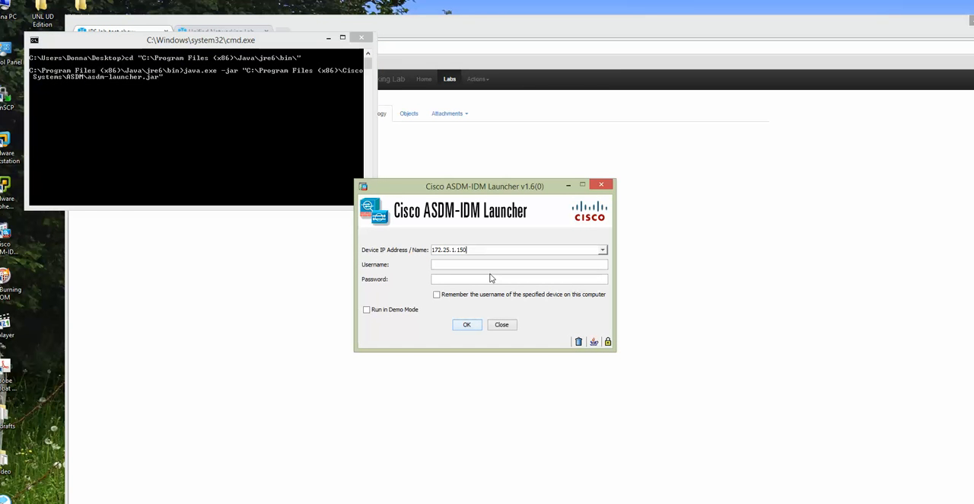
click(450, 264)
text(cisco)
text(cisco1234)
key(Return)
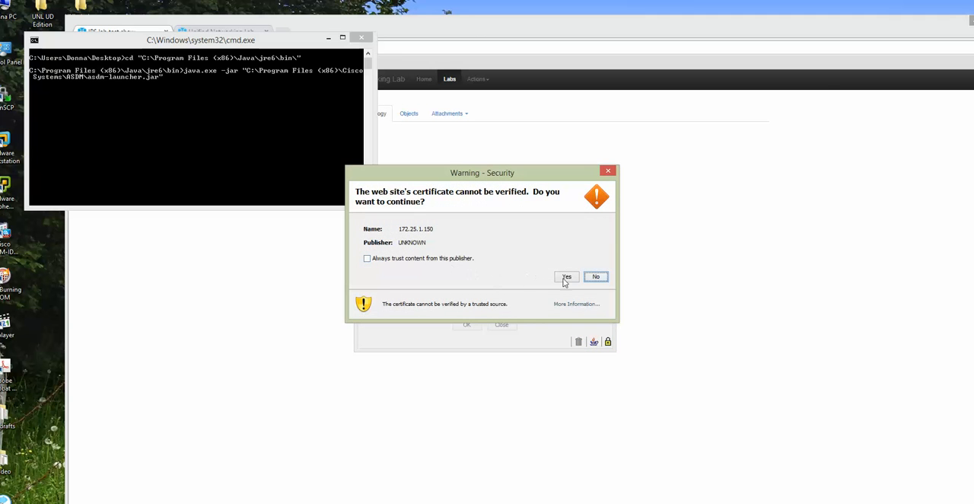
click(566, 277)
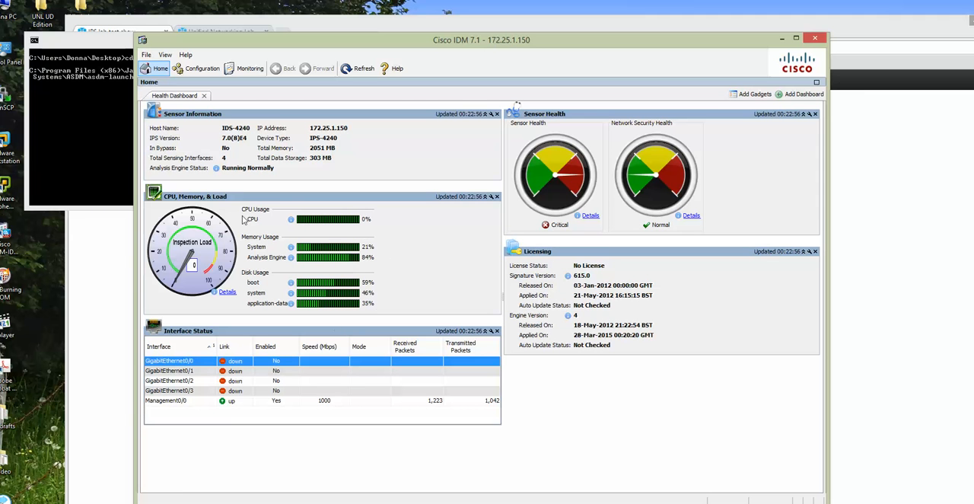
Step: Review the sensor's interface summary, interfaces and interface pairs configuration, and its IPS policies in Cisco IDM
click(203, 69)
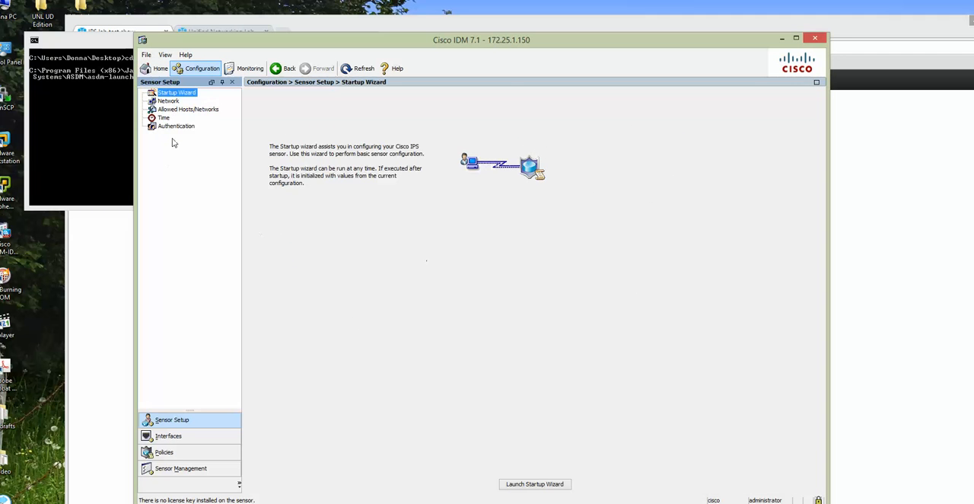
click(180, 437)
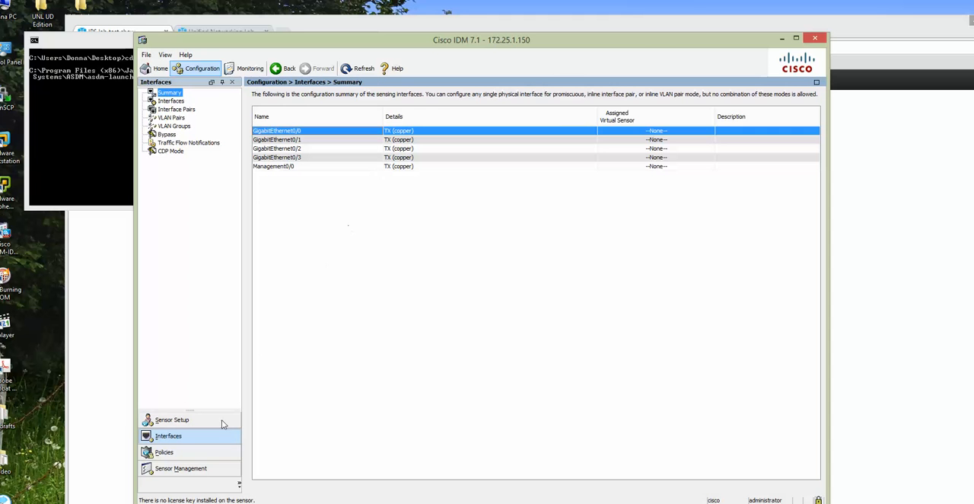
click(172, 101)
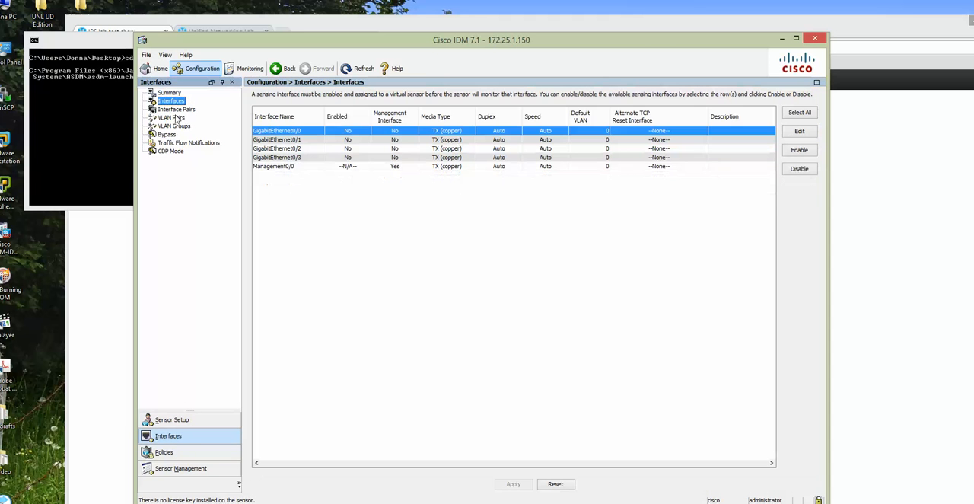
click(177, 109)
click(173, 452)
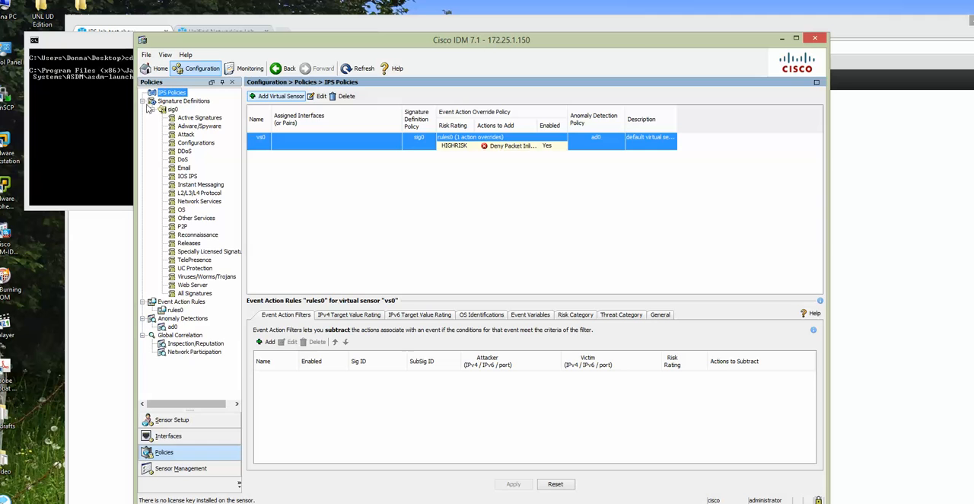
Step: Review the Network, Allowed Hosts/Networks and Startup Wizard pages of the sensor setup and return to the health dashboard
click(169, 421)
click(169, 102)
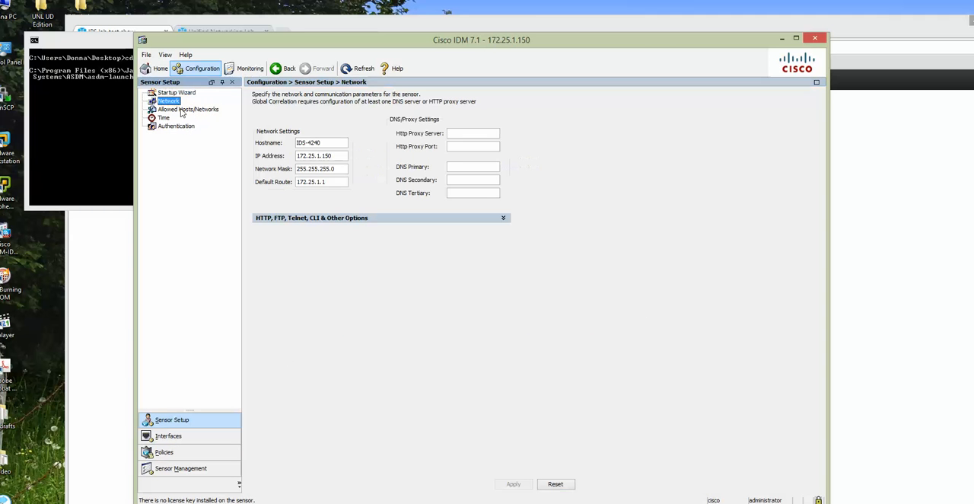
click(185, 113)
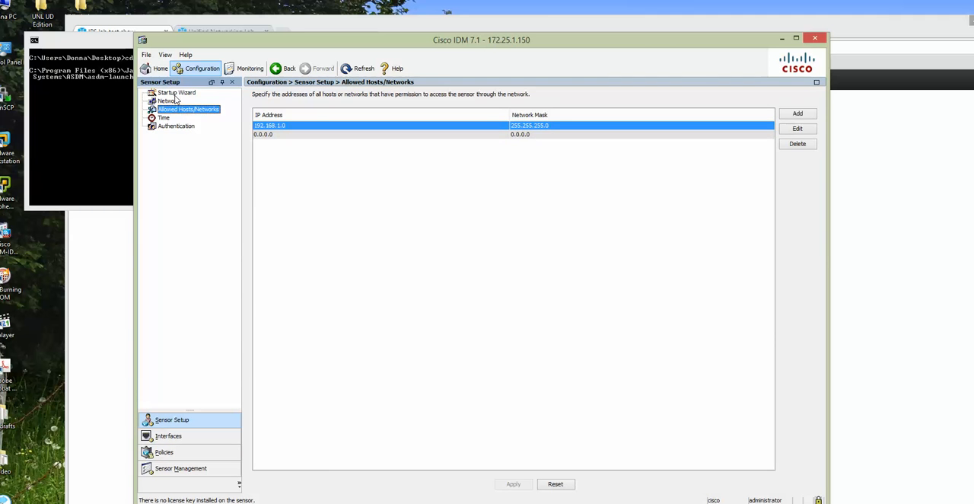
click(175, 92)
click(156, 68)
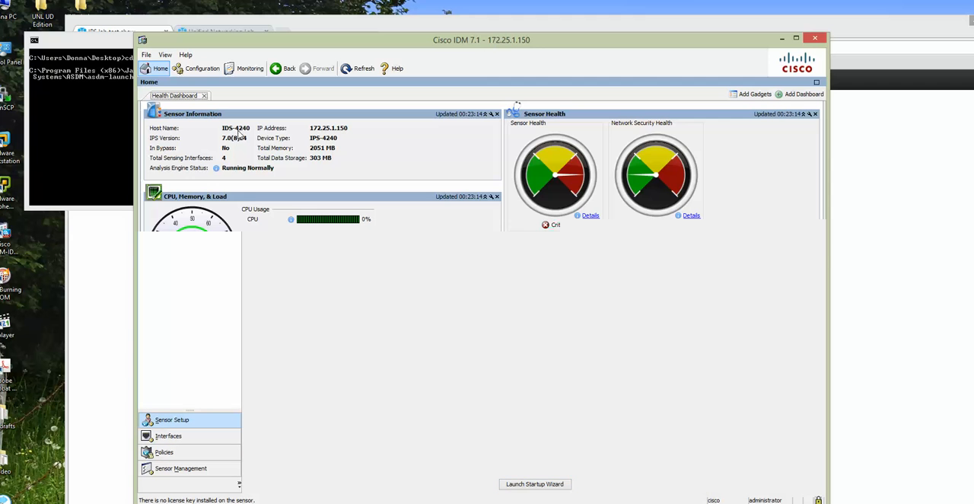